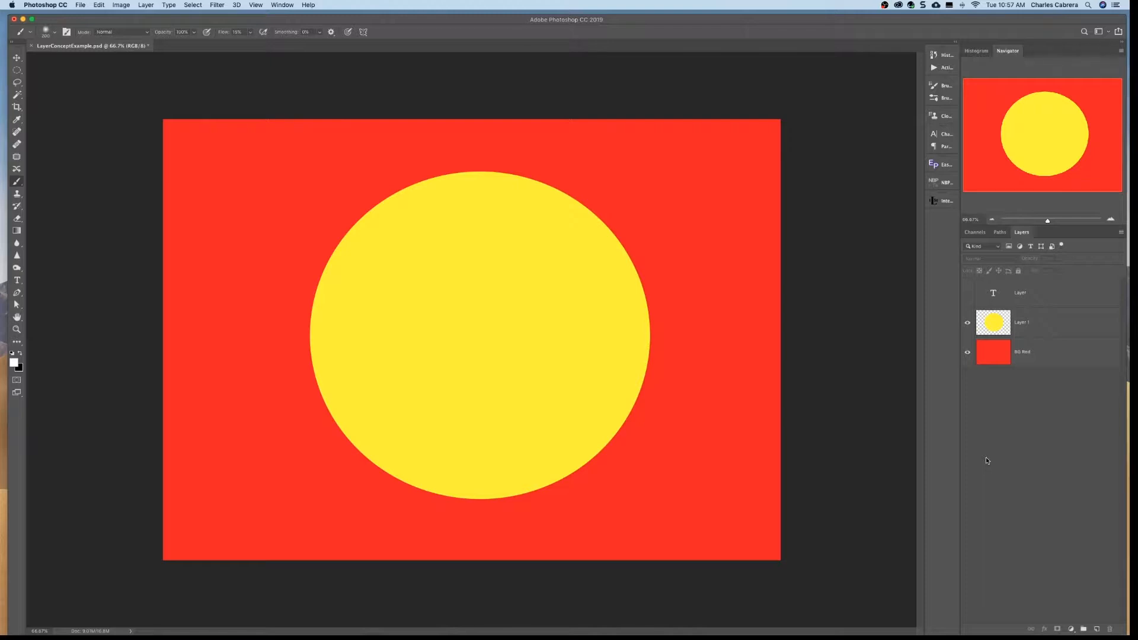
- Make the hidden text layer above the yellow circle visible
{"action": "left_click", "coordinate": [968, 293]}
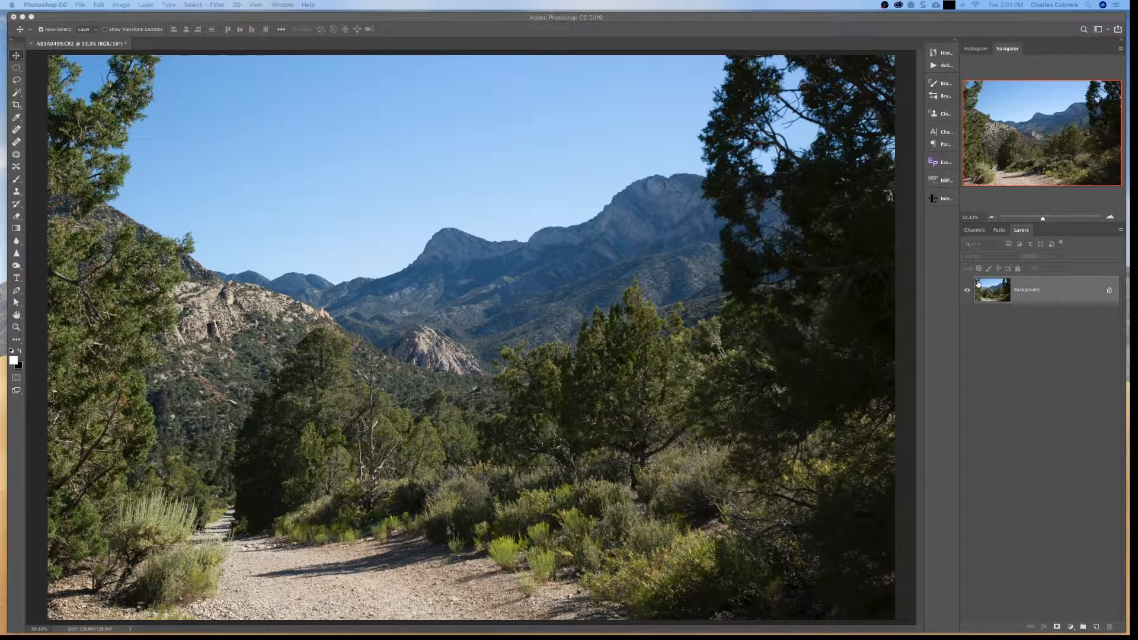
{"action": "left_click", "coordinate": [1120, 230]}
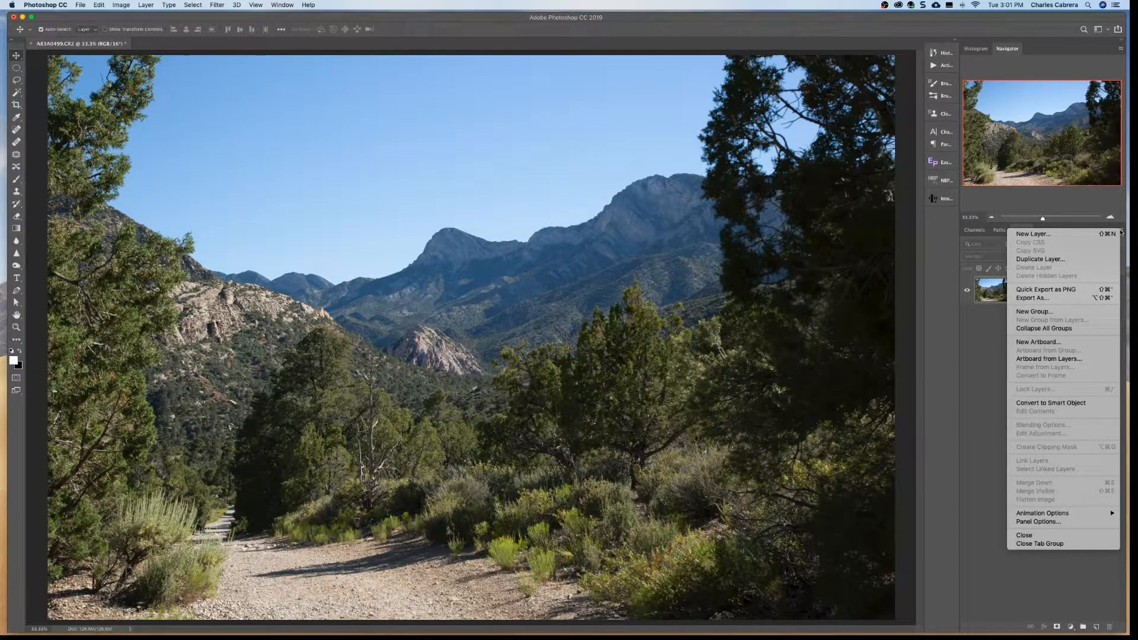
{"action": "left_click", "coordinate": [973, 341]}
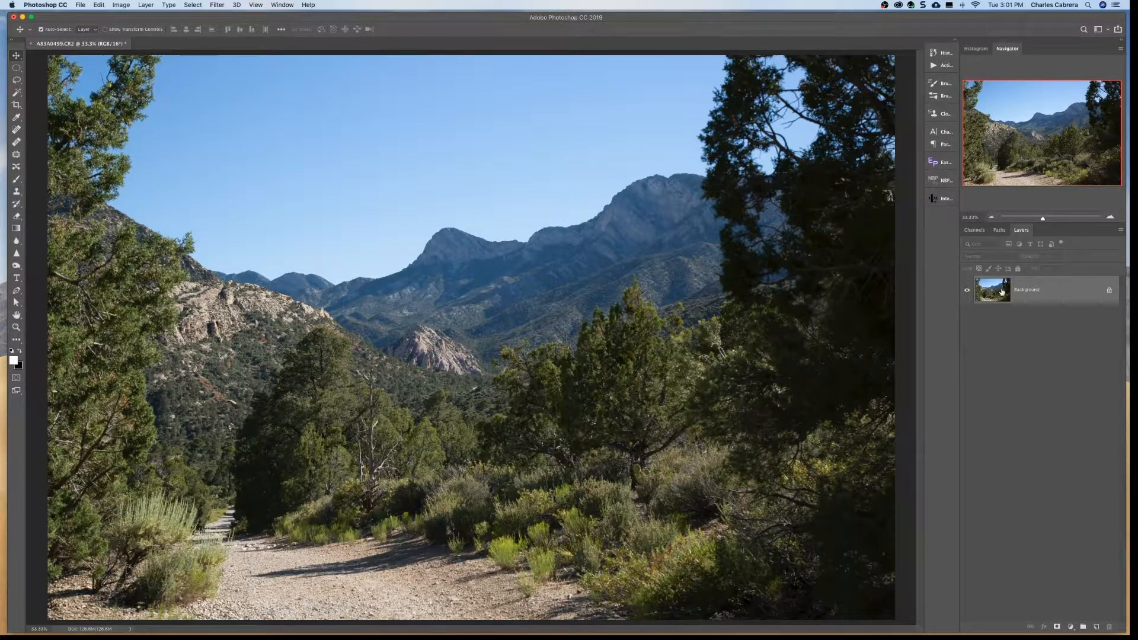
- Unlock the Background layer to make it a regular layer, and undo the unlocking
{"action": "left_click", "coordinate": [1109, 291]}
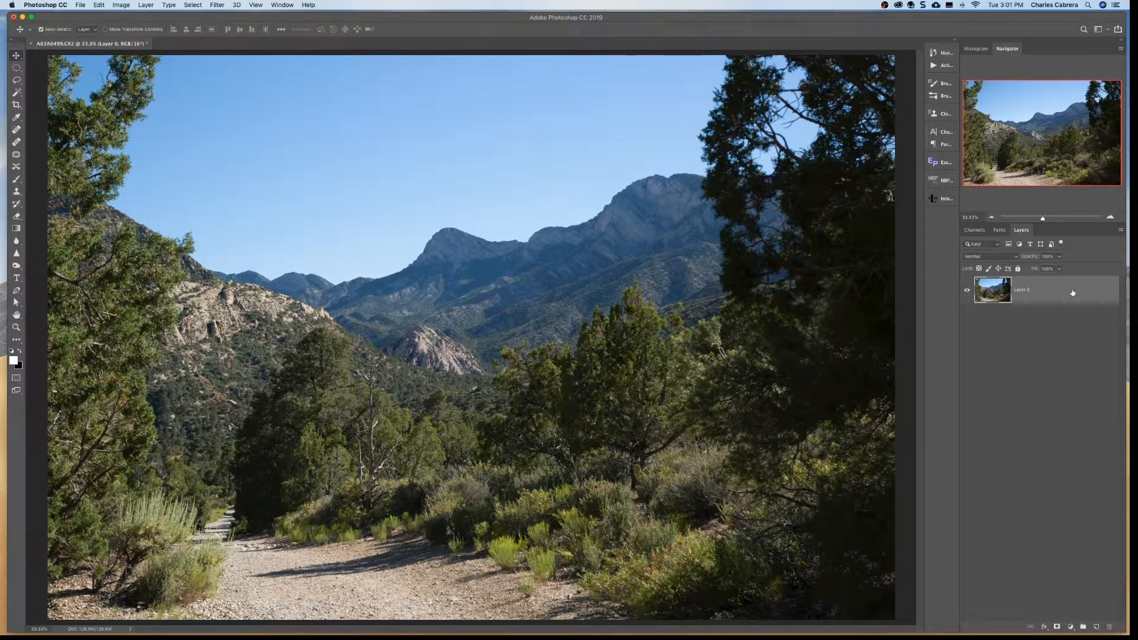
{"action": "key", "text": "super+z"}
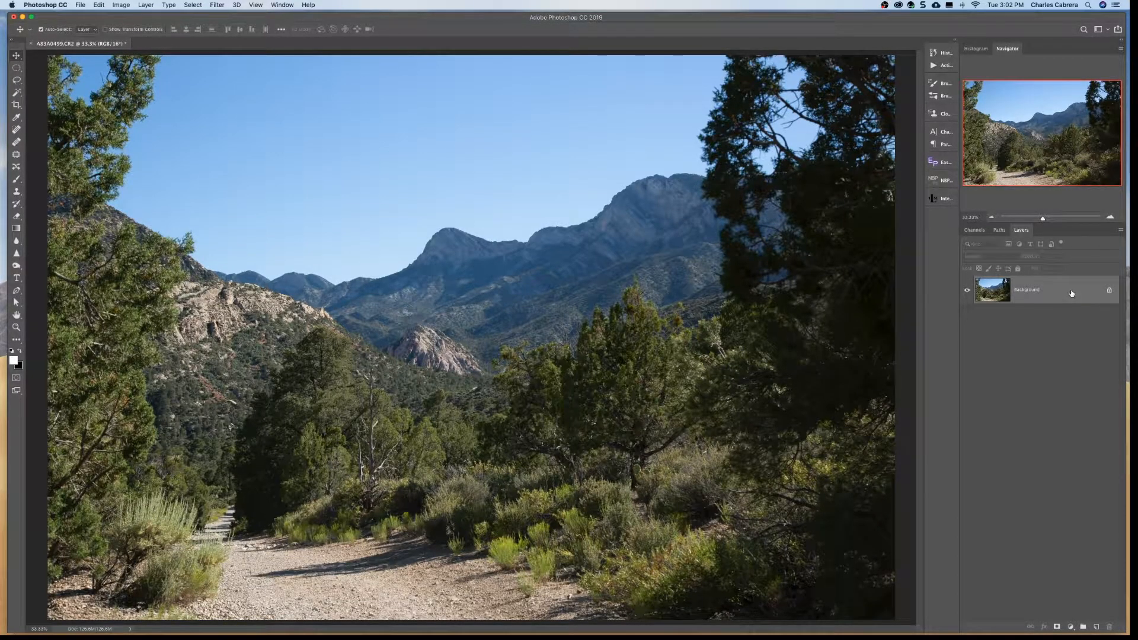
- Duplicate the Background layer and delete the copy
{"action": "left_click_drag", "start_coordinate": [1073, 297], "coordinate": [1098, 628]}
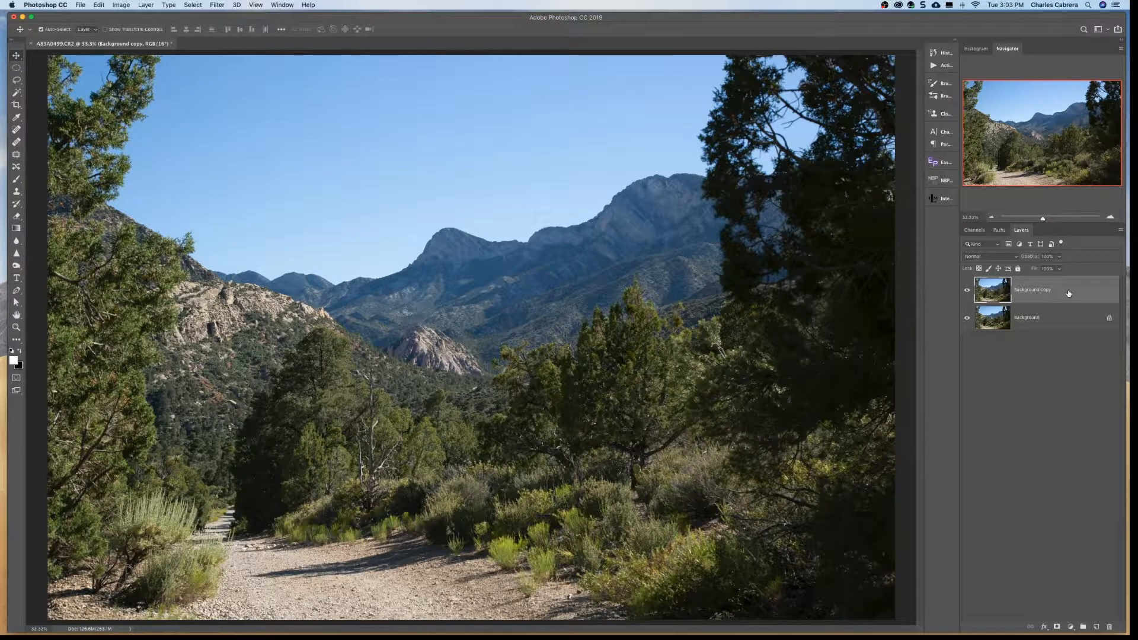
{"action": "left_click_drag", "start_coordinate": [1068, 292], "coordinate": [1110, 629]}
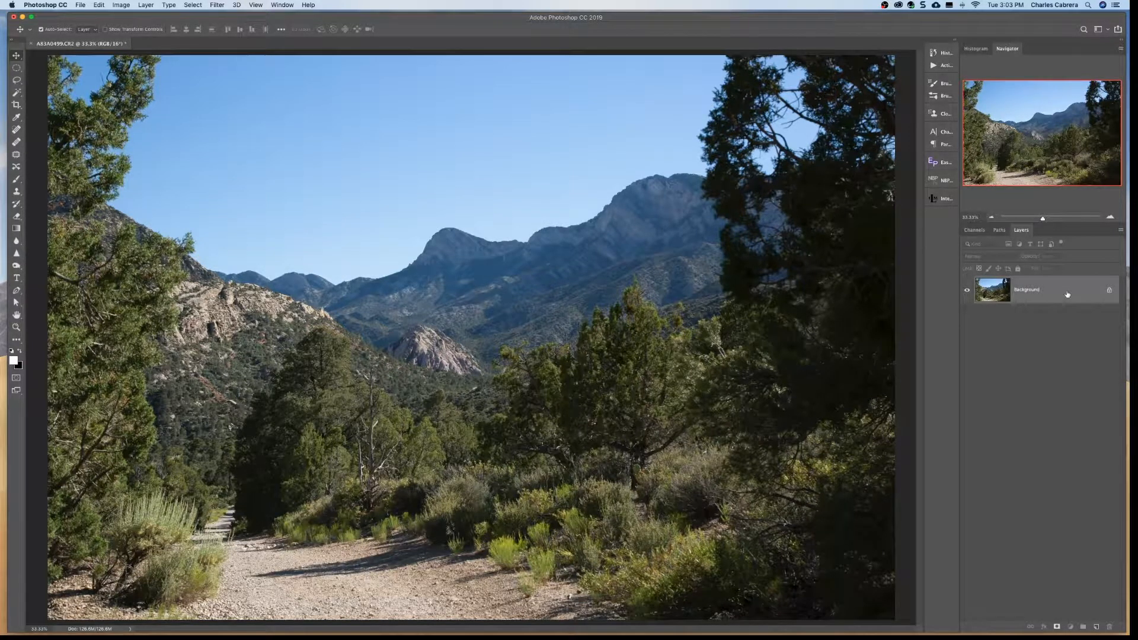
- Duplicate the Background layer onto a new layer, and toggle the duplicate's visibility off and on
{"action": "left_click_drag", "start_coordinate": [1067, 294], "coordinate": [1066, 291]}
{"action": "key", "text": "super+j"}
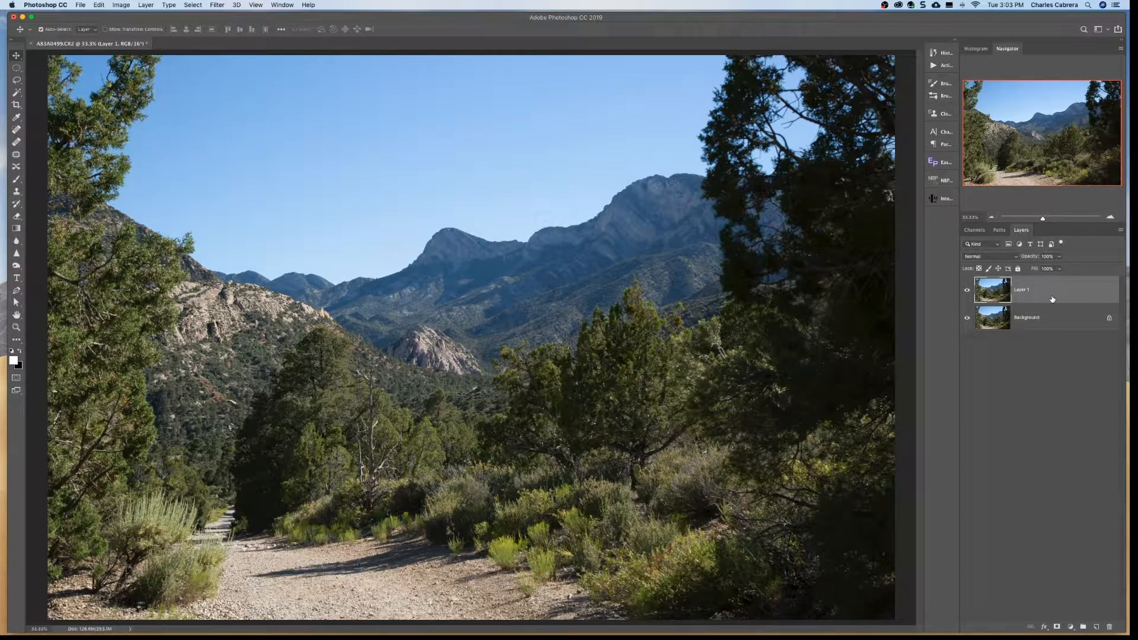
{"action": "left_click", "coordinate": [967, 291]}
{"action": "left_click", "coordinate": [967, 291]}
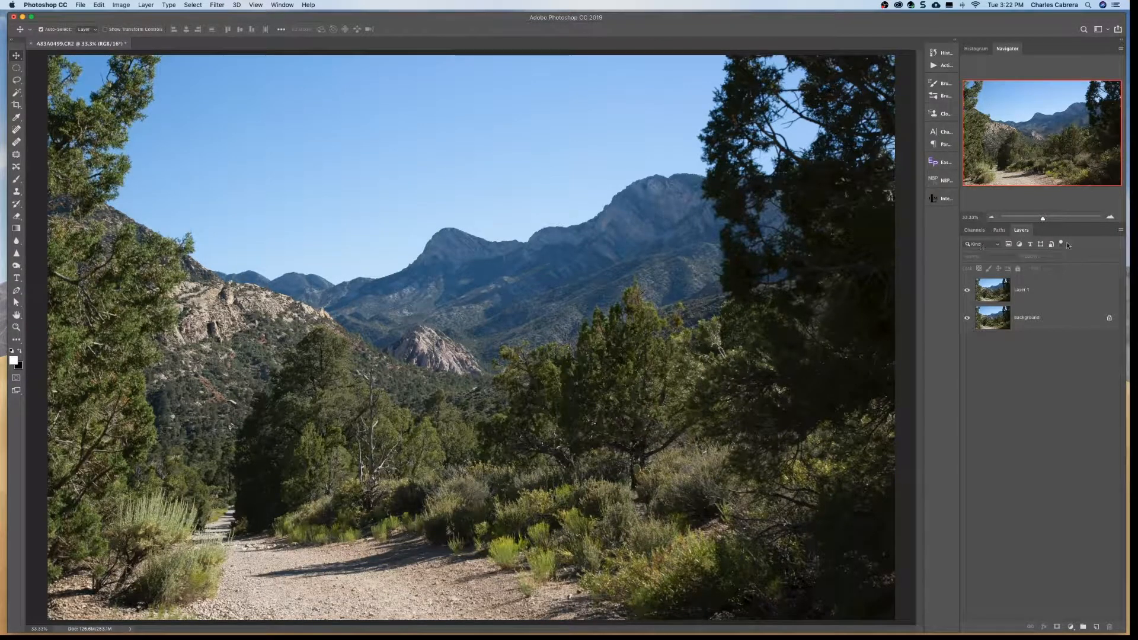
- Examine the layer filter types, plus the blend modes and layer style options available for Layer 1
{"action": "left_click", "coordinate": [992, 244]}
{"action": "left_click", "coordinate": [992, 244]}
{"action": "left_click", "coordinate": [997, 244]}
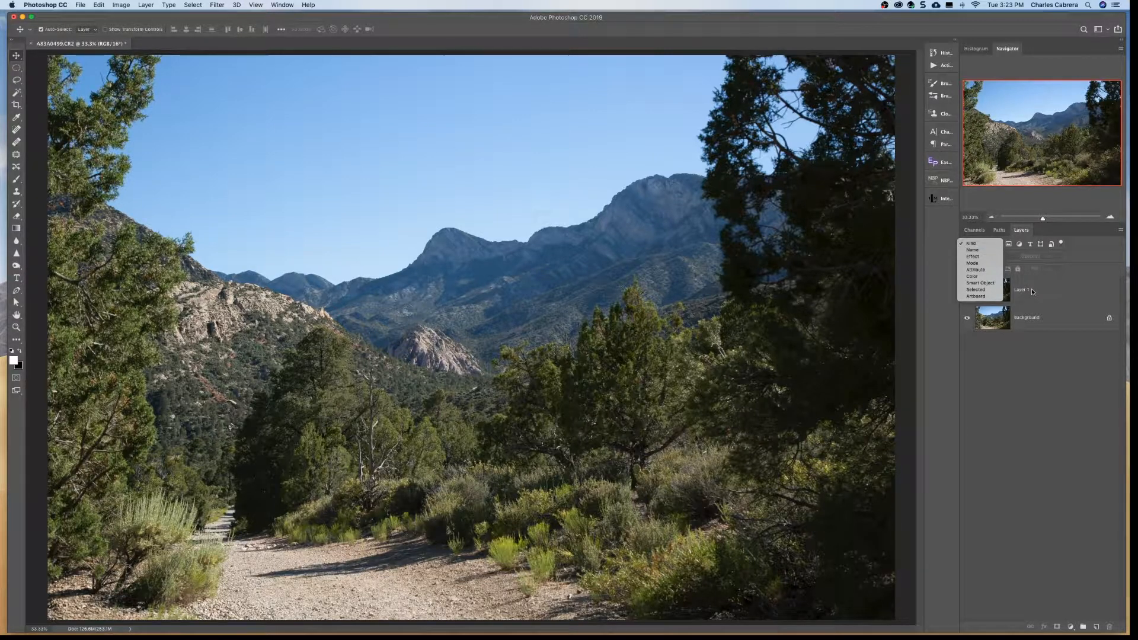
{"action": "left_click", "coordinate": [1033, 346]}
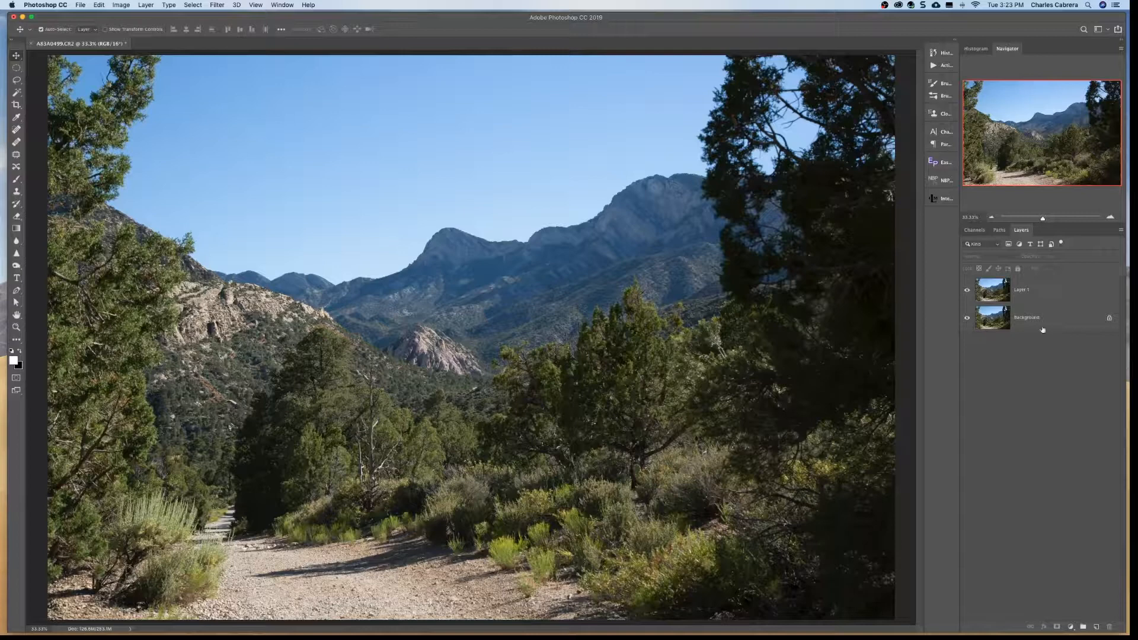
{"action": "left_click", "coordinate": [1065, 293]}
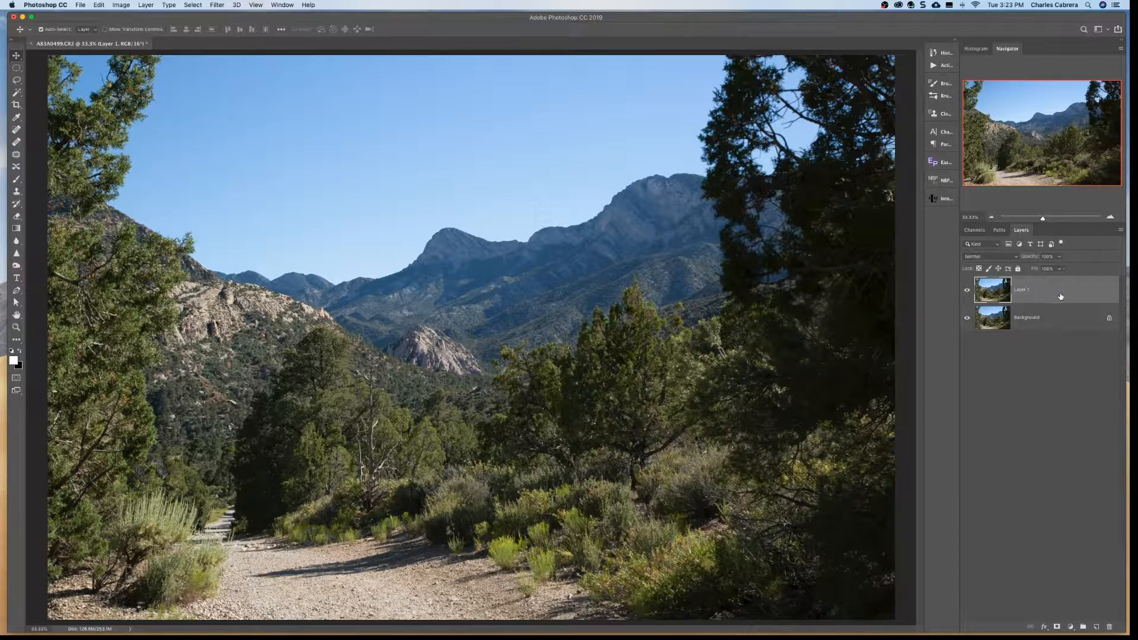
{"action": "left_click", "coordinate": [1014, 258]}
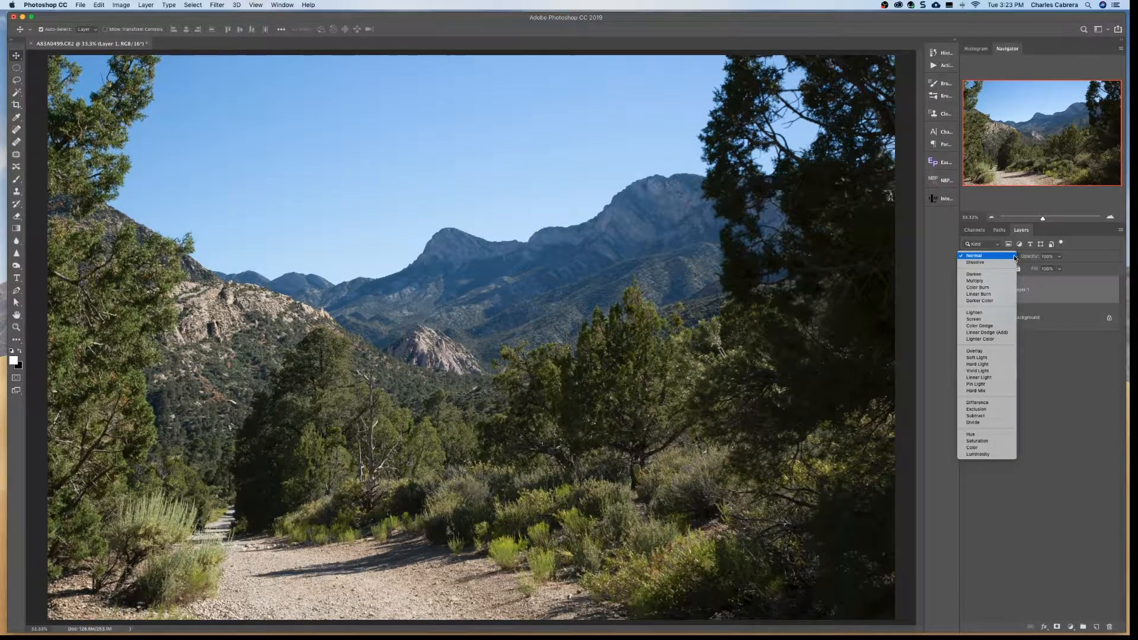
{"action": "left_click", "coordinate": [1052, 291]}
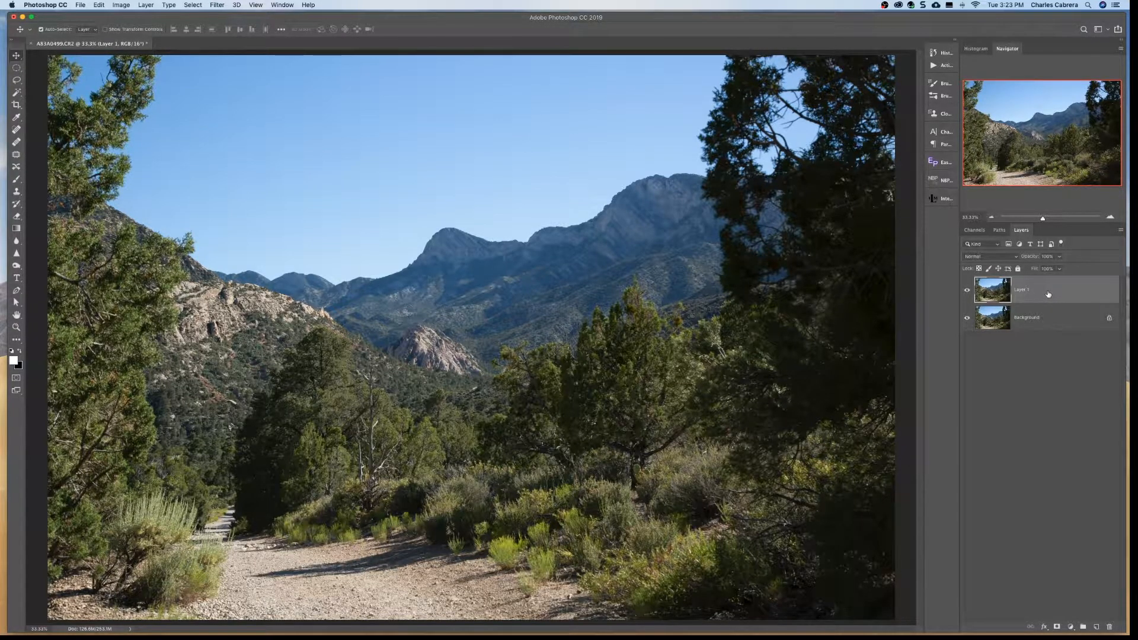
{"action": "double_click", "coordinate": [1043, 295]}
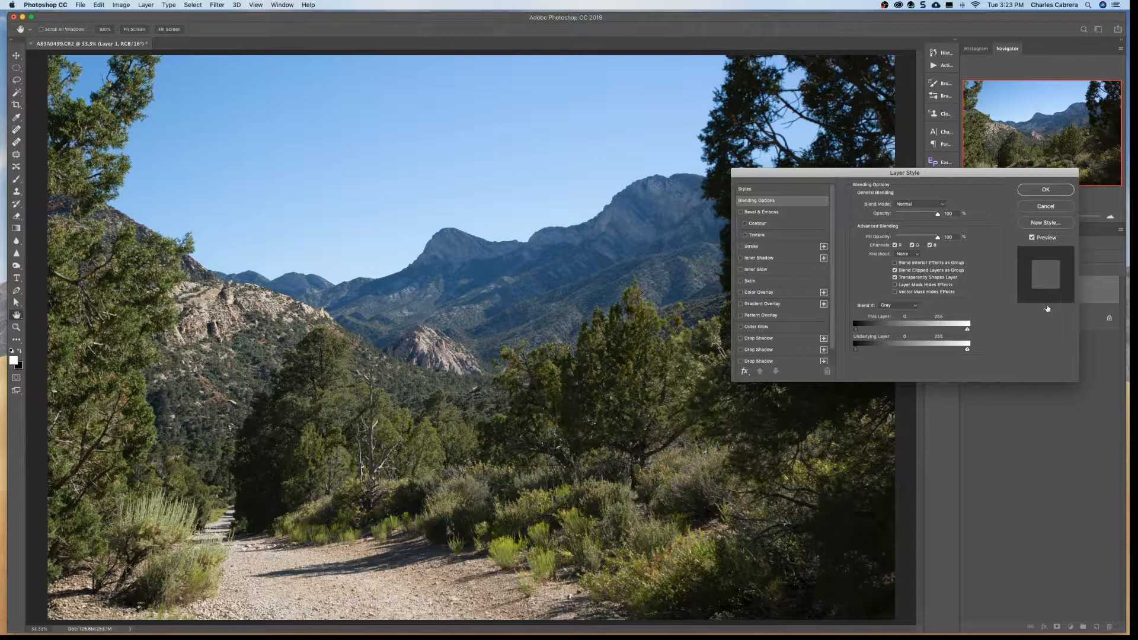
{"action": "left_click", "coordinate": [1037, 200]}
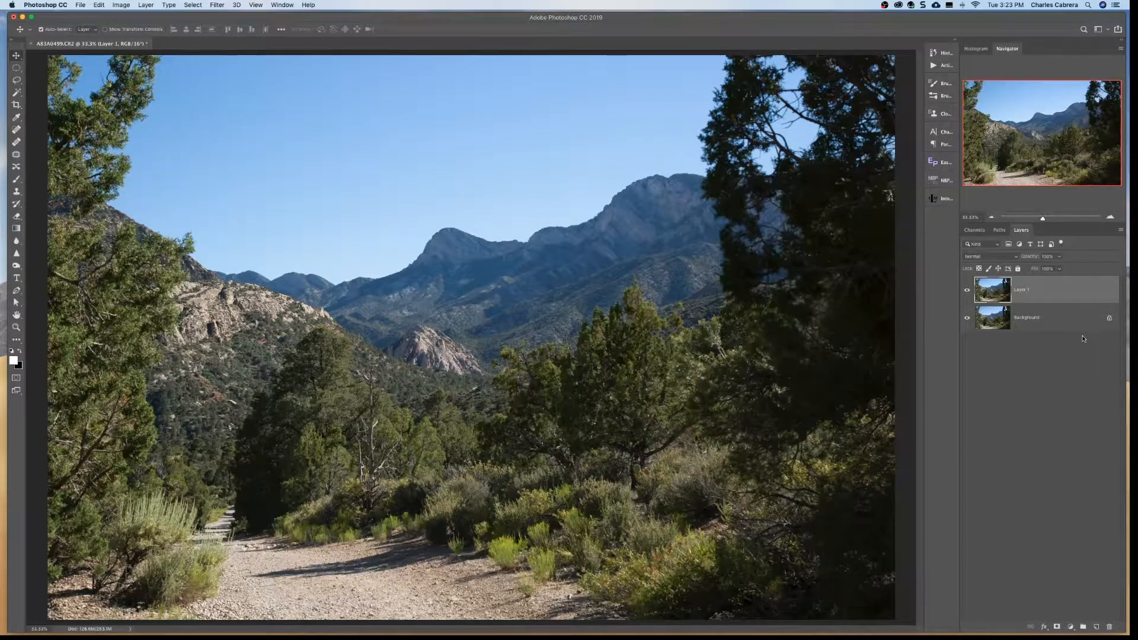
- Set Layer 1's blend mode to Color Dodge and reduce its opacity to about 58%
{"action": "left_click", "coordinate": [1064, 327]}
{"action": "left_click", "coordinate": [1045, 294]}
{"action": "left_click", "coordinate": [1000, 257]}
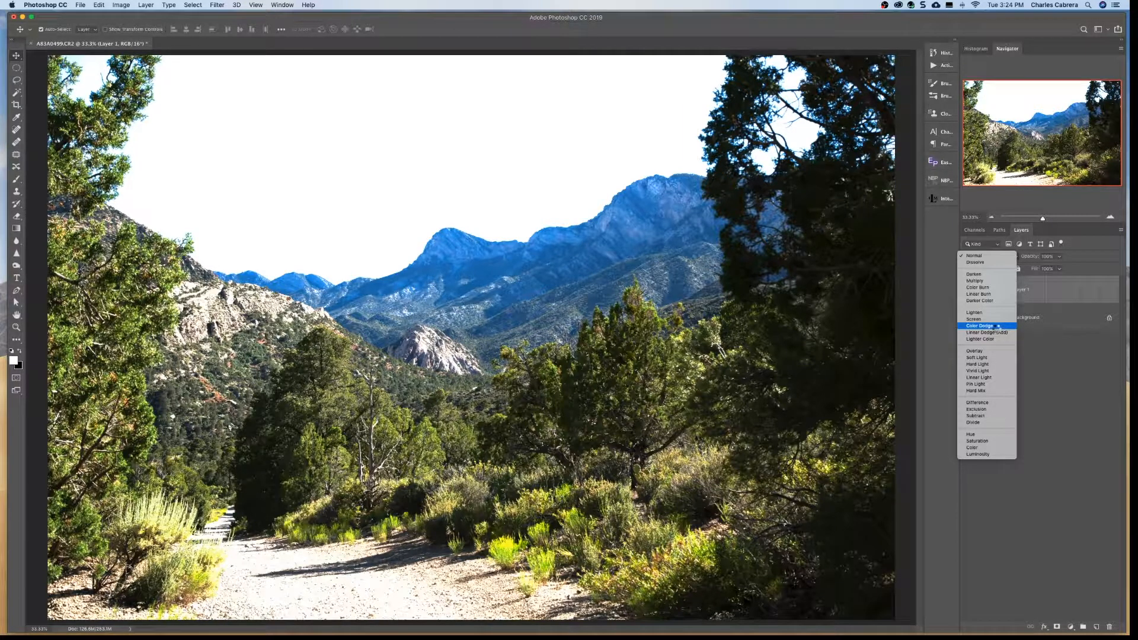
{"action": "left_click", "coordinate": [997, 326]}
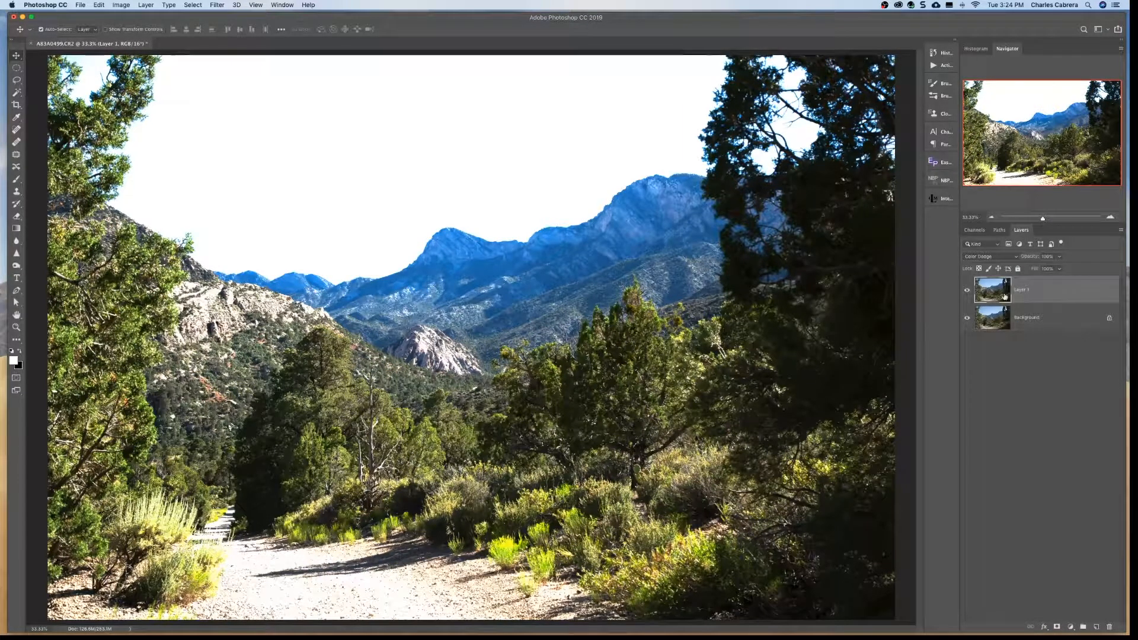
{"action": "left_click", "coordinate": [1060, 258]}
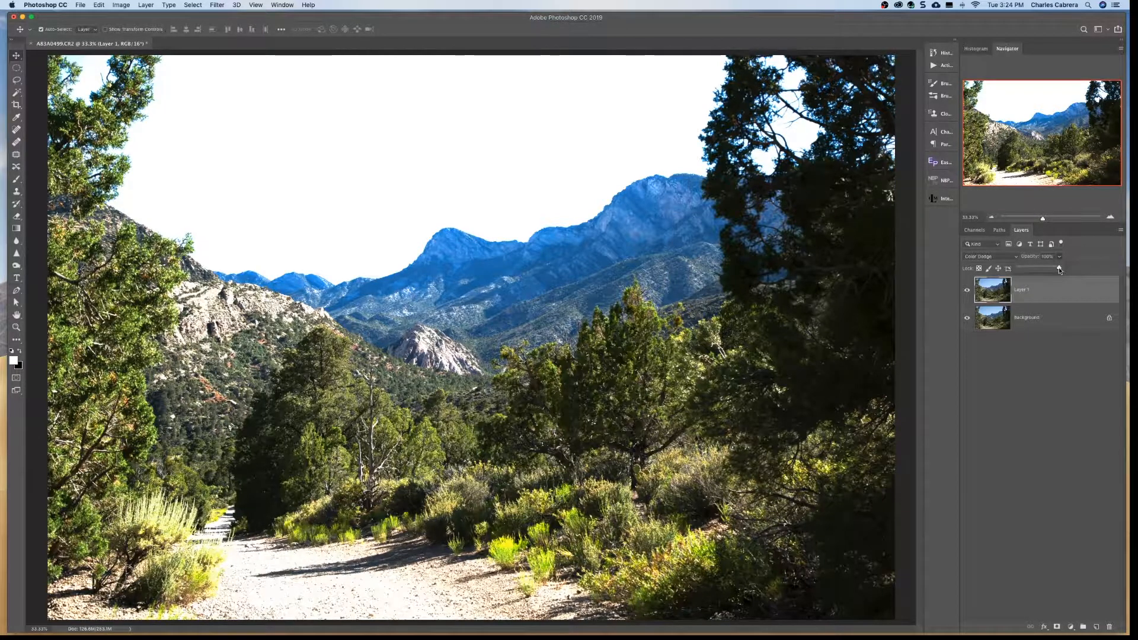
{"action": "mouse_move", "coordinate": [1058, 269]}
{"action": "left_mouse_down"}
{"action": "mouse_move", "coordinate": [1013, 269]}
{"action": "mouse_move", "coordinate": [1043, 271]}
{"action": "left_mouse_up"}
{"action": "left_click", "coordinate": [1062, 297]}
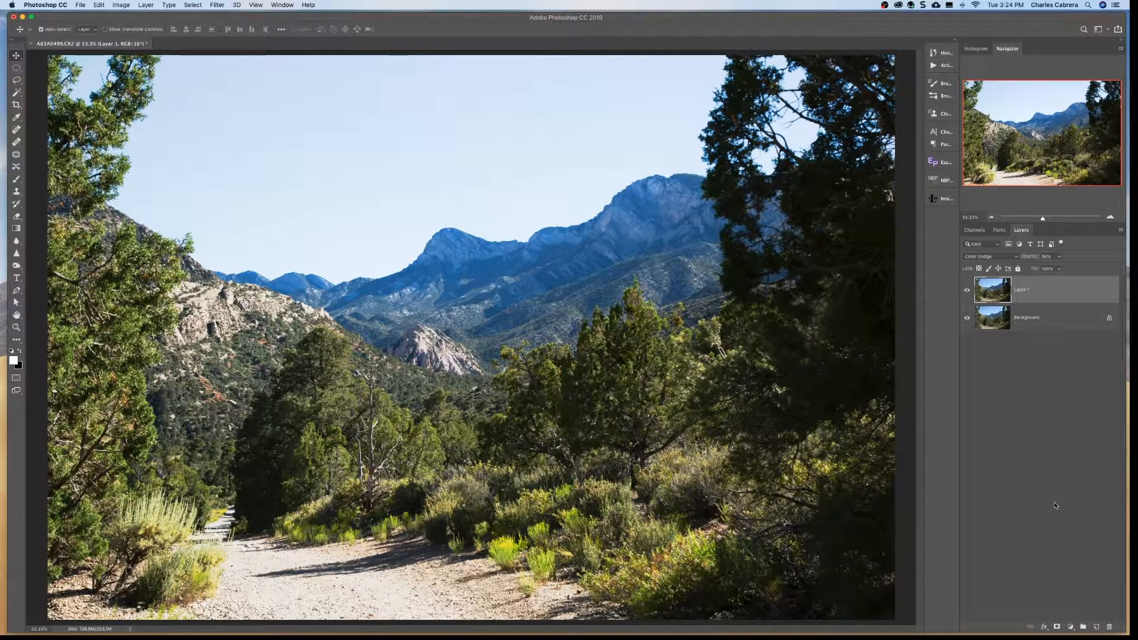
- Add a Vibrance adjustment layer above Layer 1
{"action": "left_click", "coordinate": [1071, 627]}
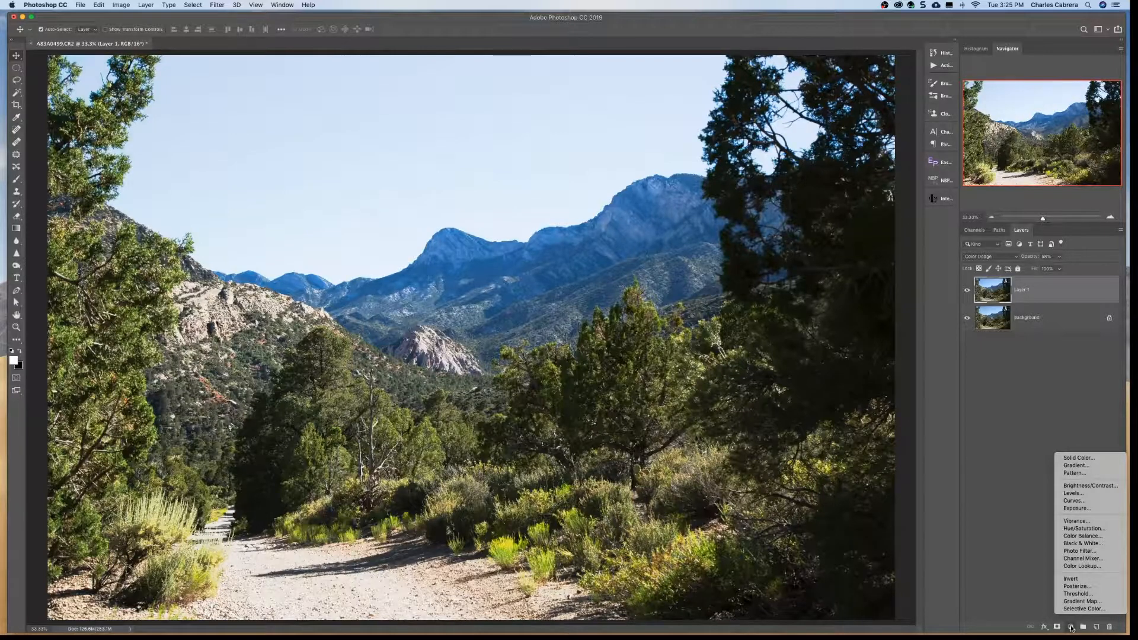
{"action": "left_click", "coordinate": [1070, 521]}
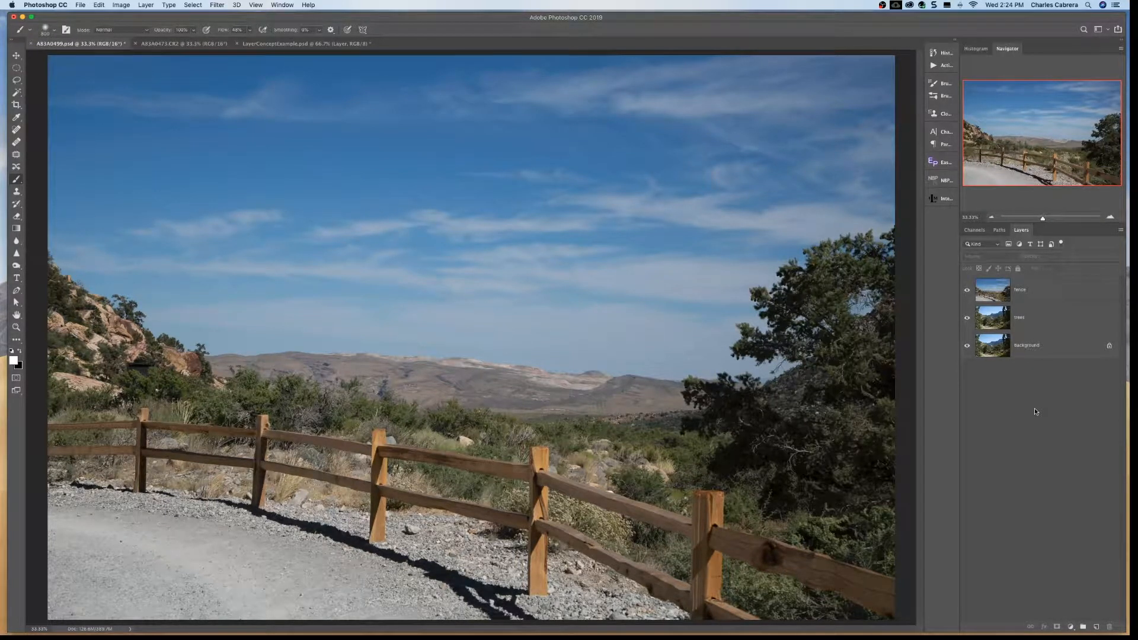
- In LayerConceptExample.psd, hide the text layer and toggle the yellow circle layer off and on
{"action": "left_click", "coordinate": [316, 45]}
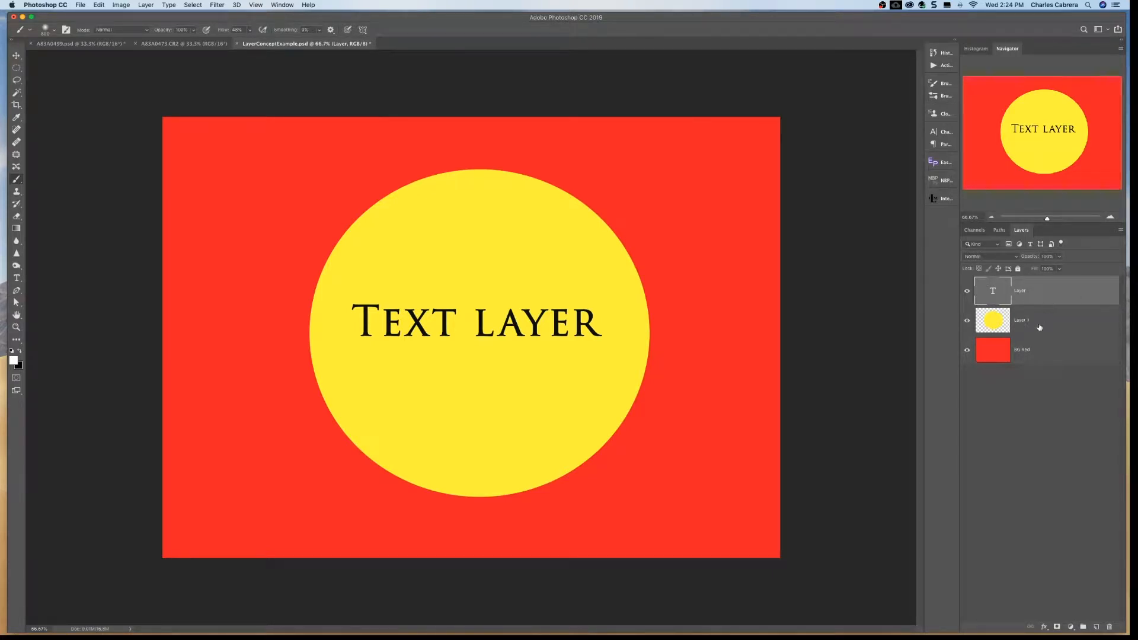
{"action": "left_click", "coordinate": [966, 292]}
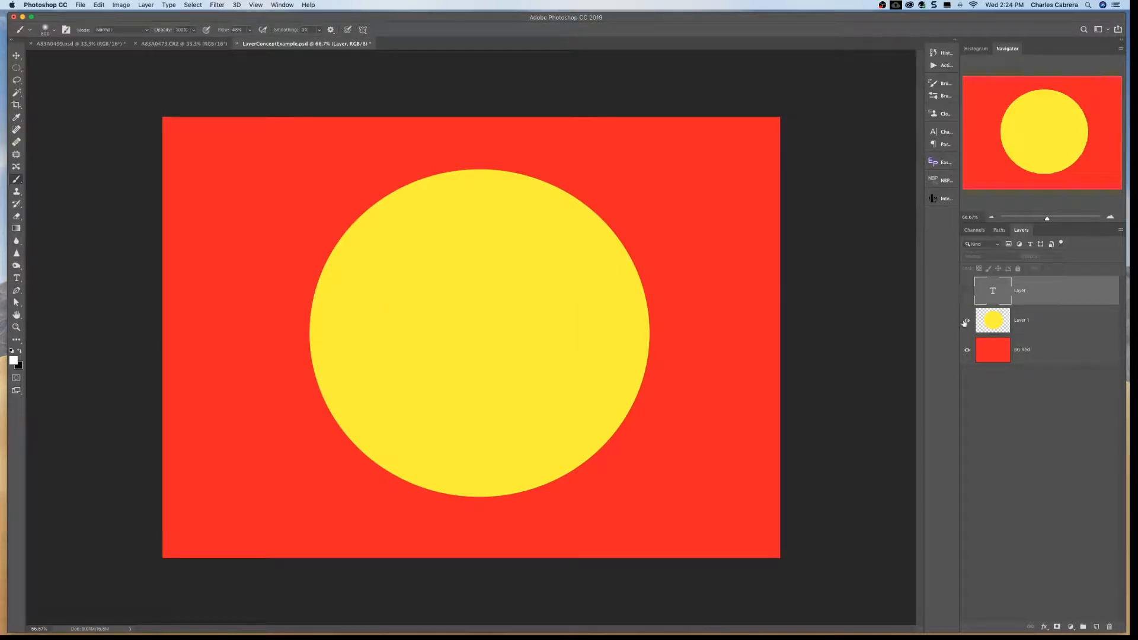
{"action": "left_click", "coordinate": [966, 320]}
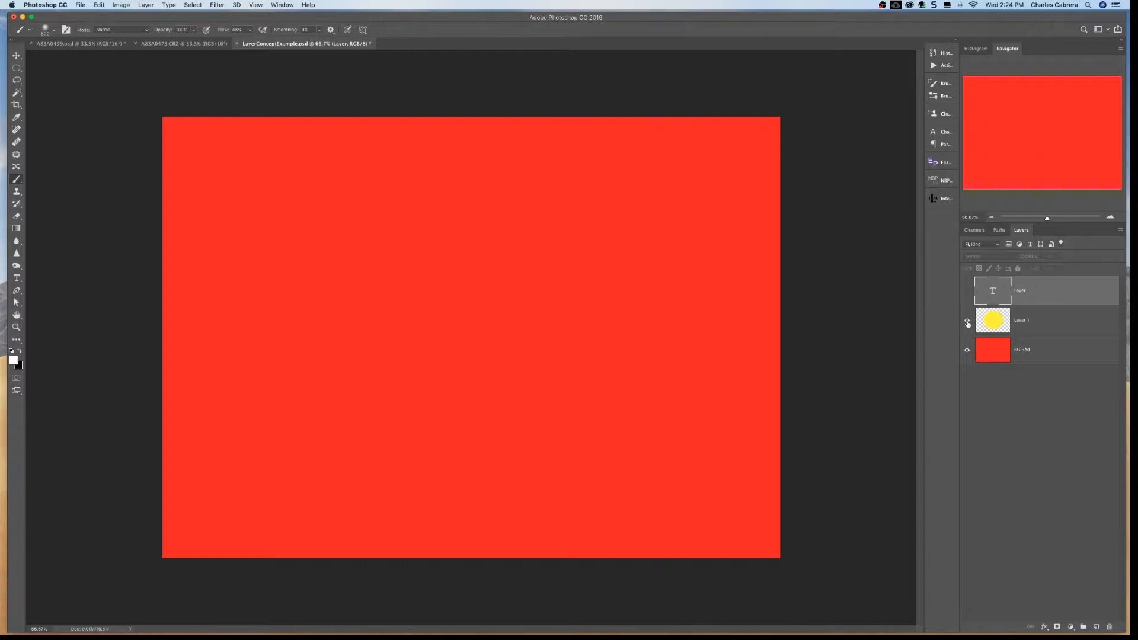
{"action": "left_click", "coordinate": [966, 321]}
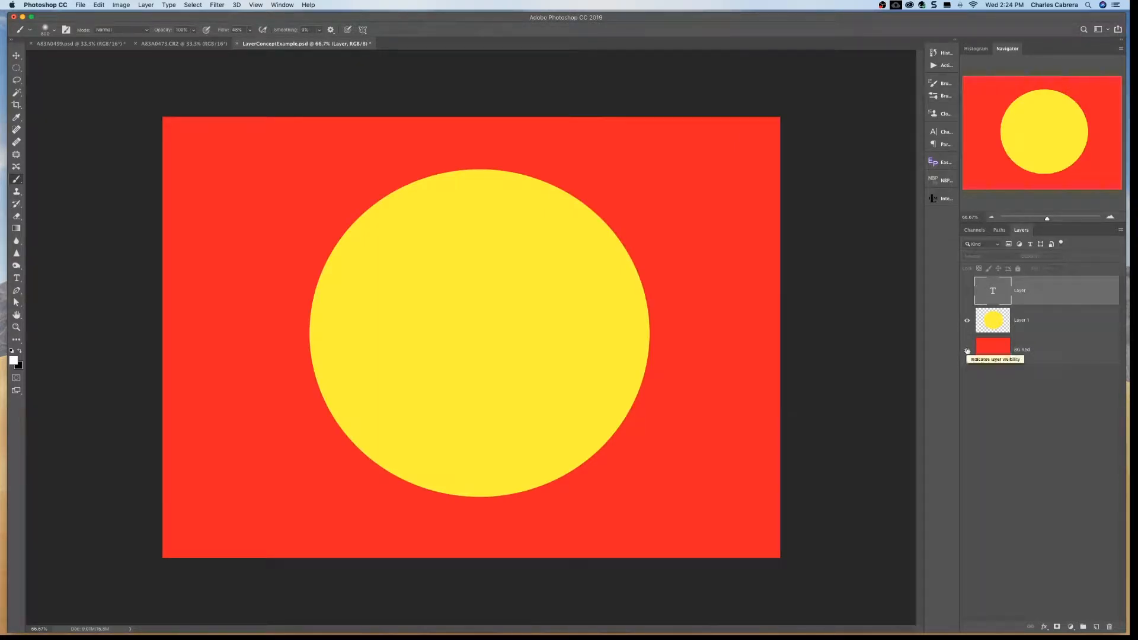
- Hide the red background layer to inspect the transparency around Layer 1's yellow circle, and show the background again
{"action": "left_click", "coordinate": [967, 351]}
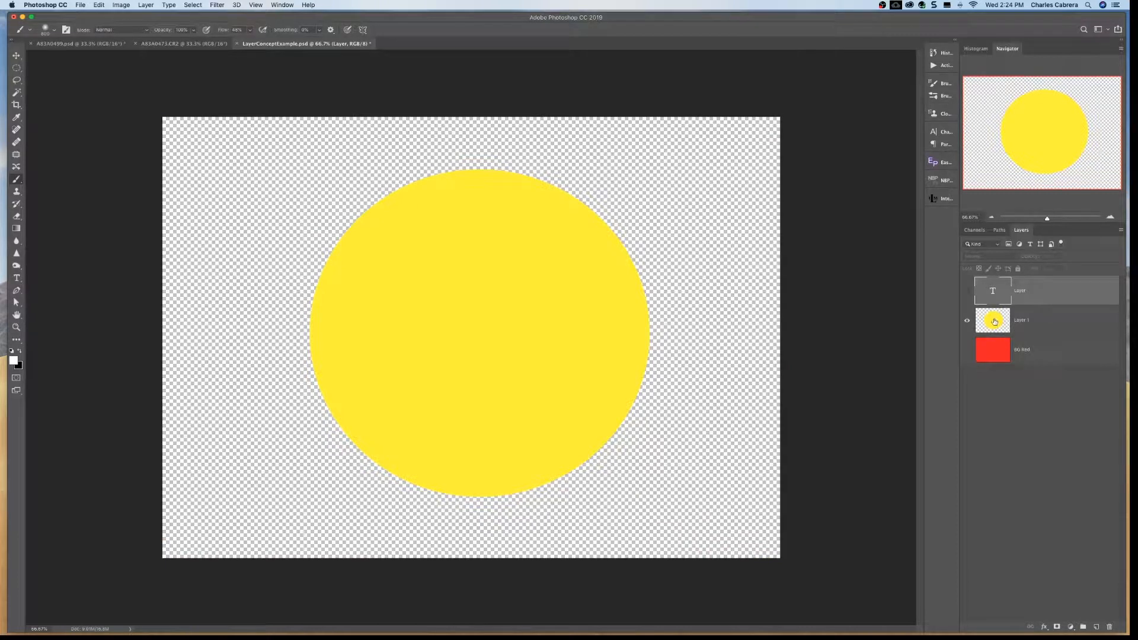
{"action": "left_click", "coordinate": [994, 322]}
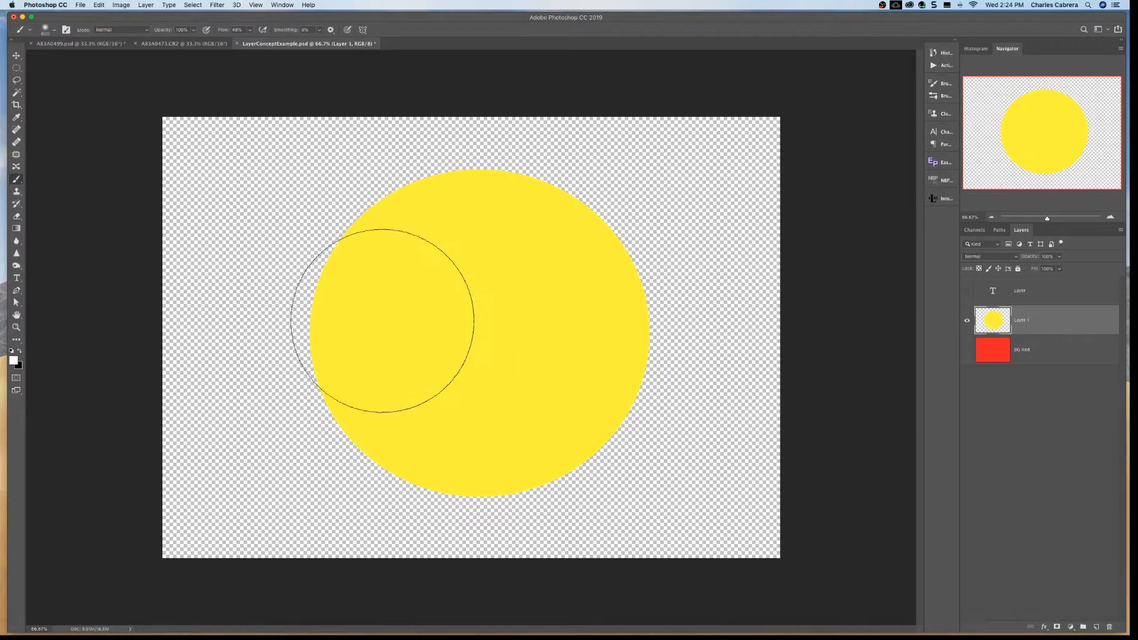
{"action": "left_click", "coordinate": [967, 350]}
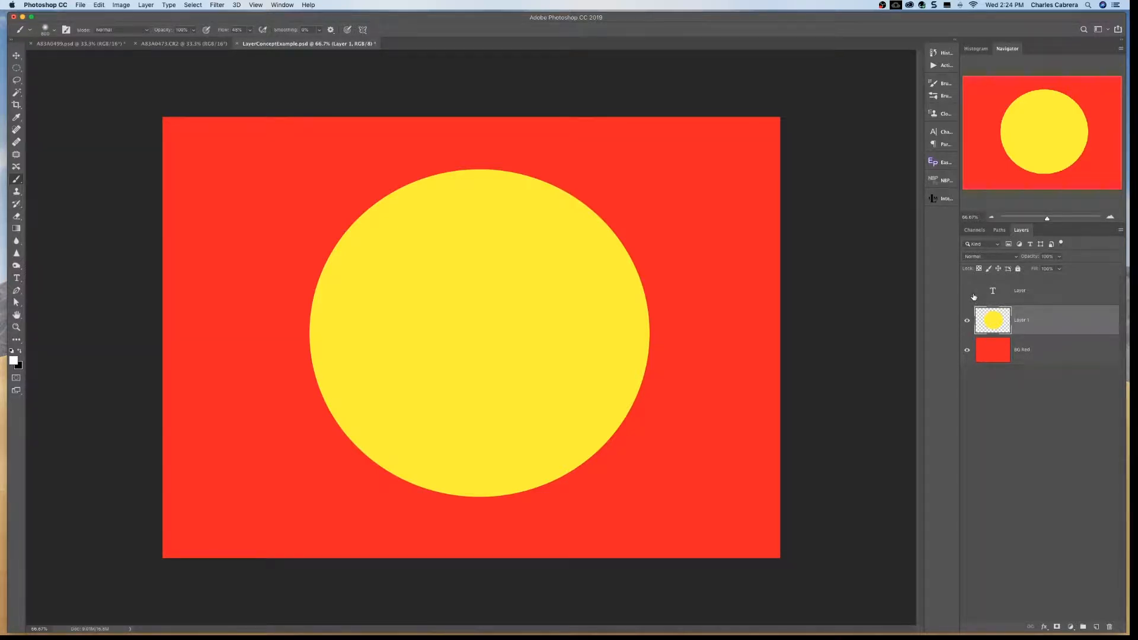
- Isolate the text layer by hiding the yellow circle and red background, and restore the visibility of all three layers
{"action": "left_click", "coordinate": [967, 321]}
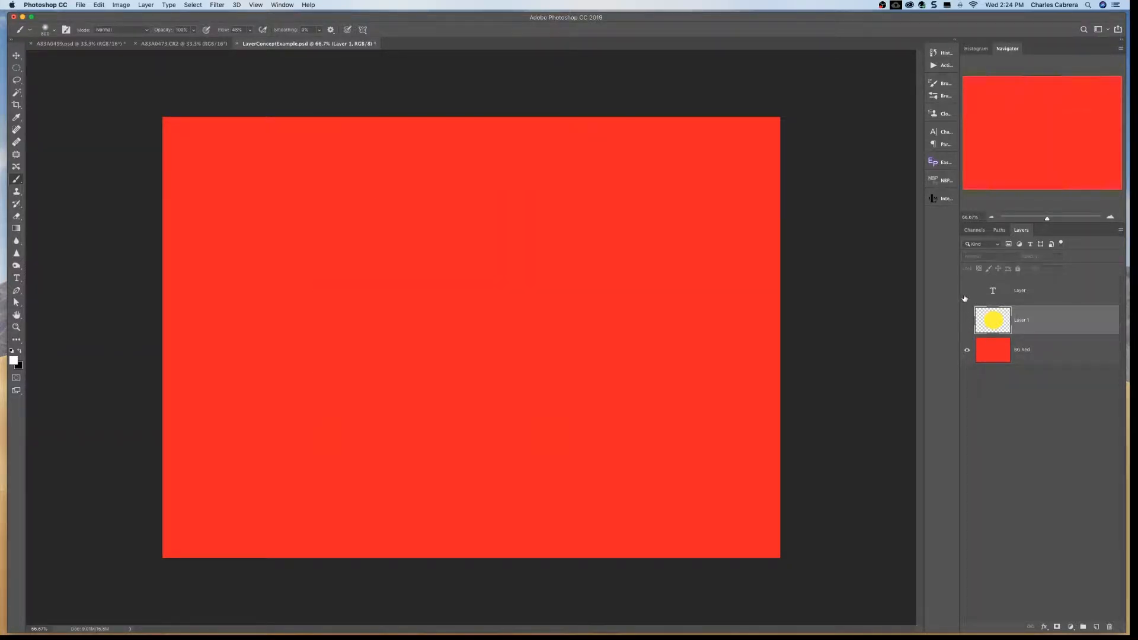
{"action": "left_click", "coordinate": [966, 291]}
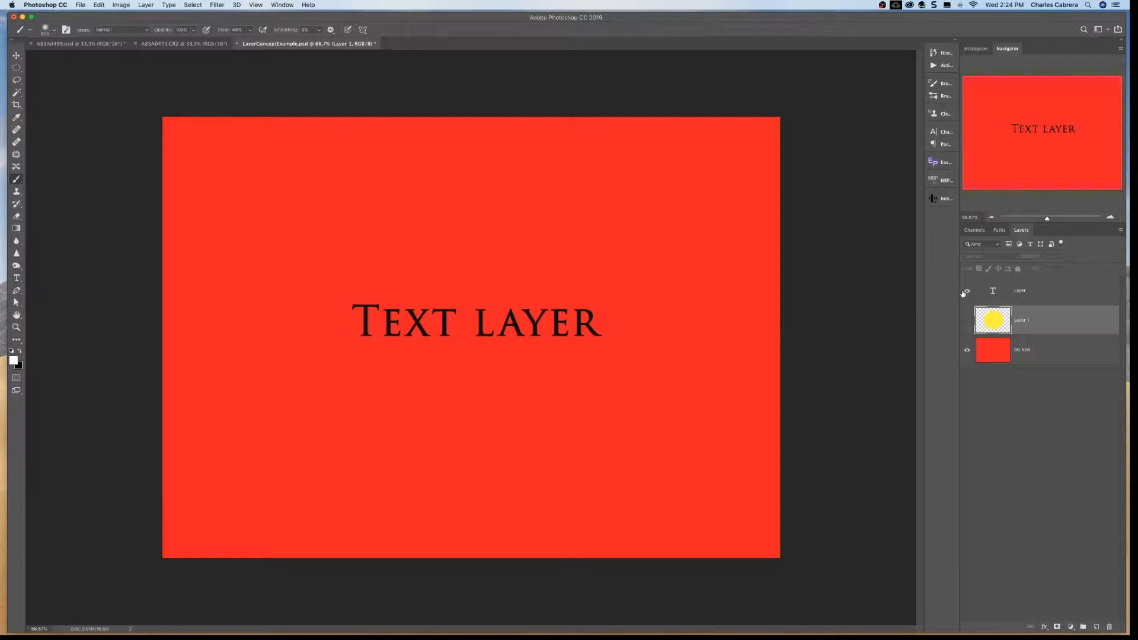
{"action": "left_click", "coordinate": [968, 349]}
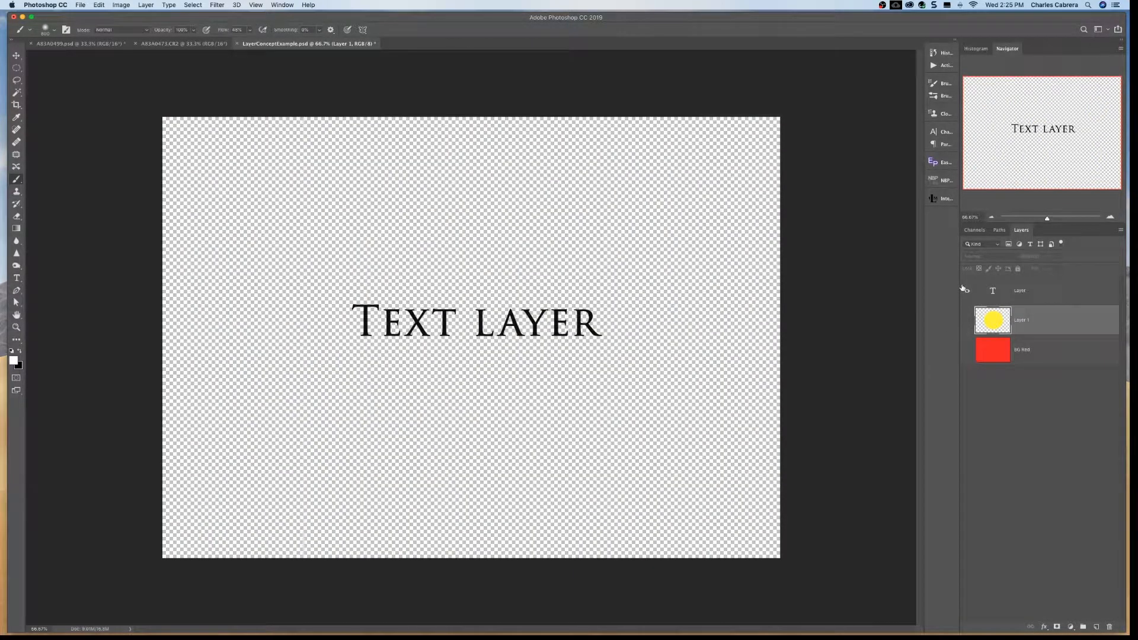
{"action": "left_click", "coordinate": [967, 322]}
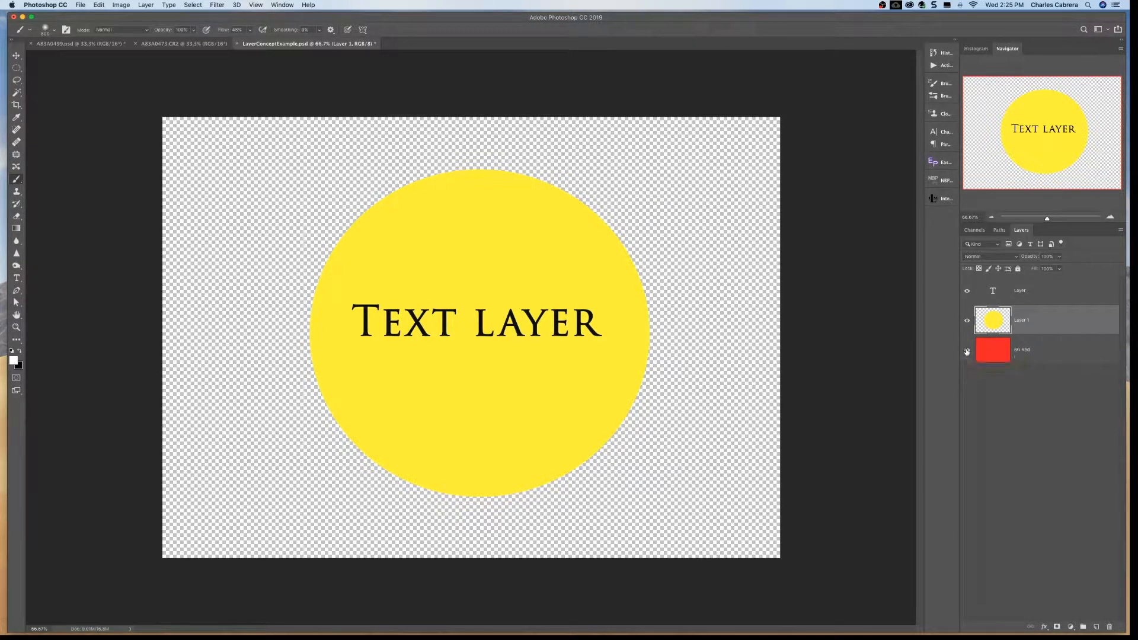
{"action": "left_click", "coordinate": [967, 351]}
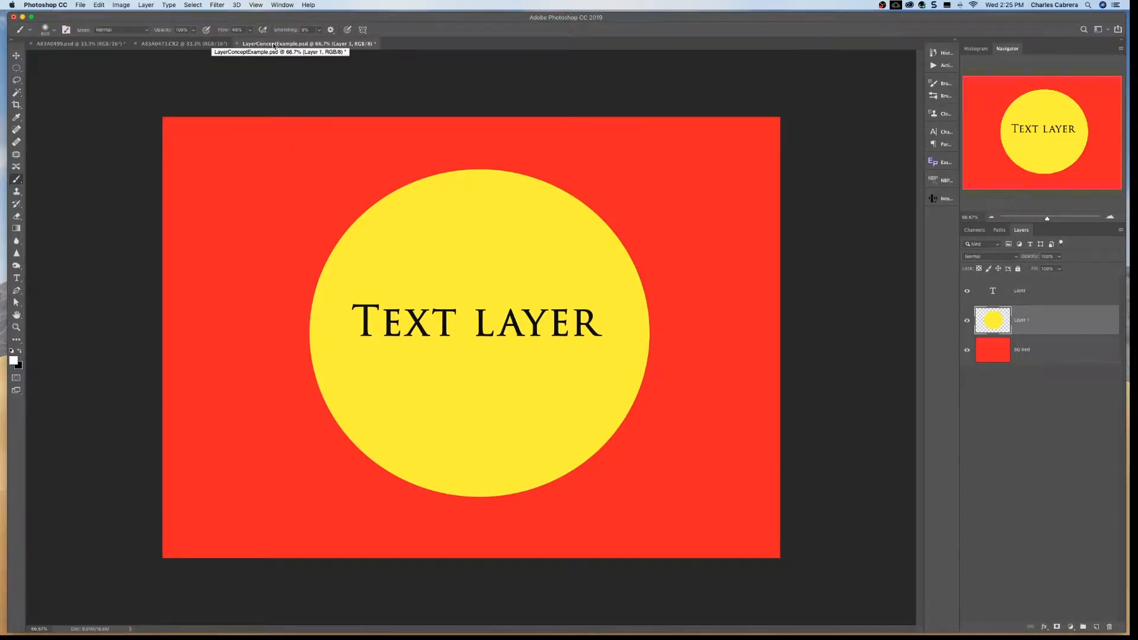
- Switch to the A83A0499.psd document
{"action": "left_click", "coordinate": [85, 45]}
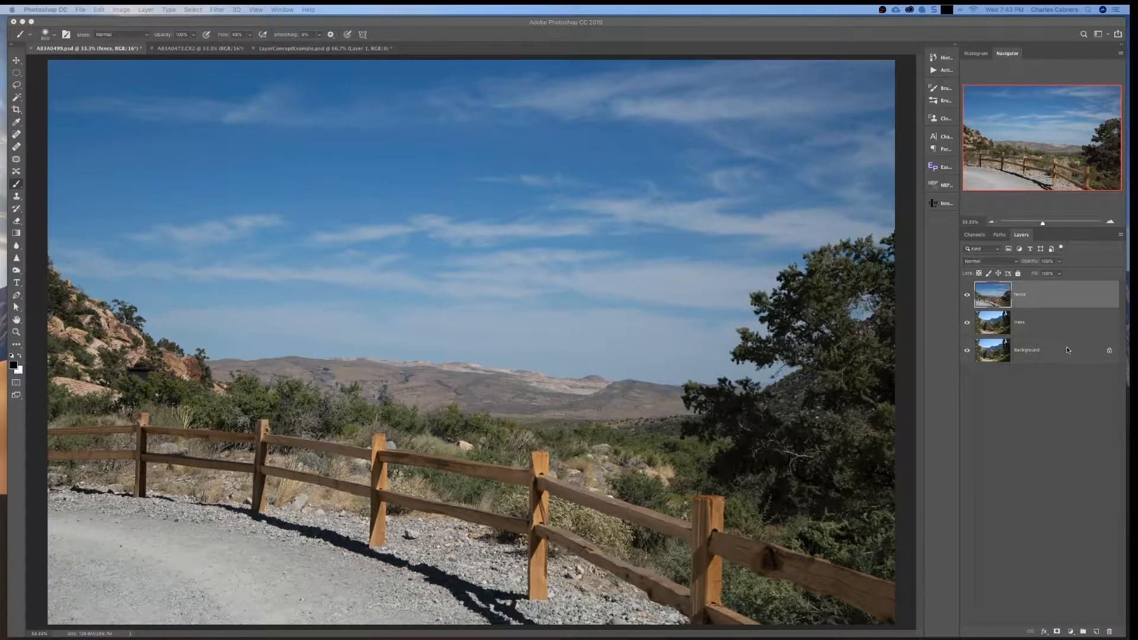
- Add a white layer mask to the fence layer
{"action": "left_click", "coordinate": [1070, 349]}
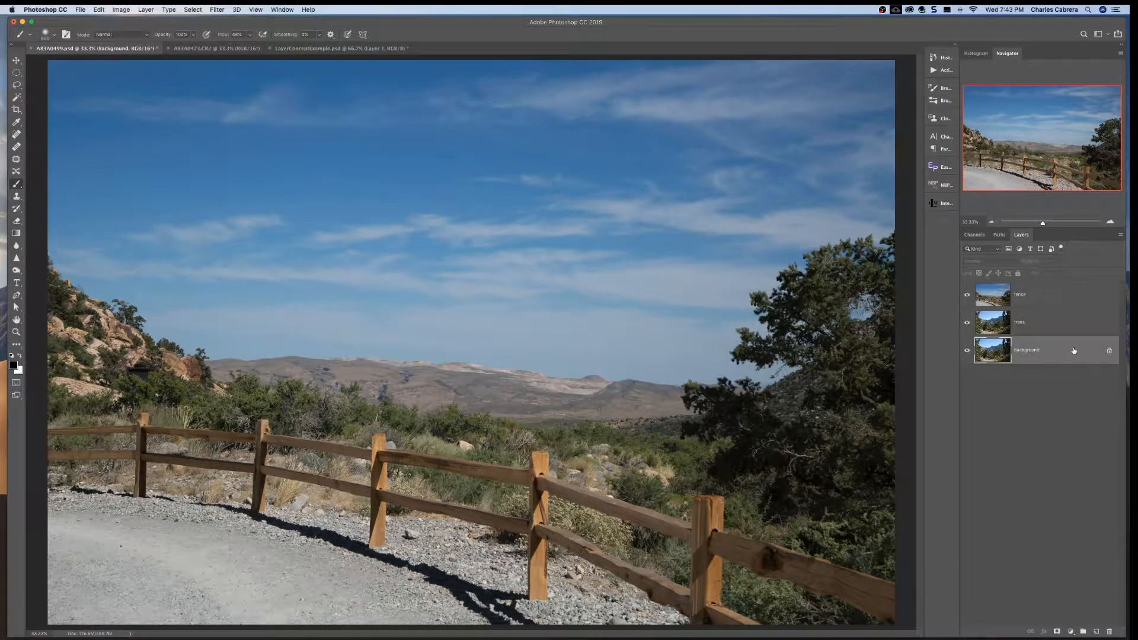
{"action": "left_click", "coordinate": [1059, 321]}
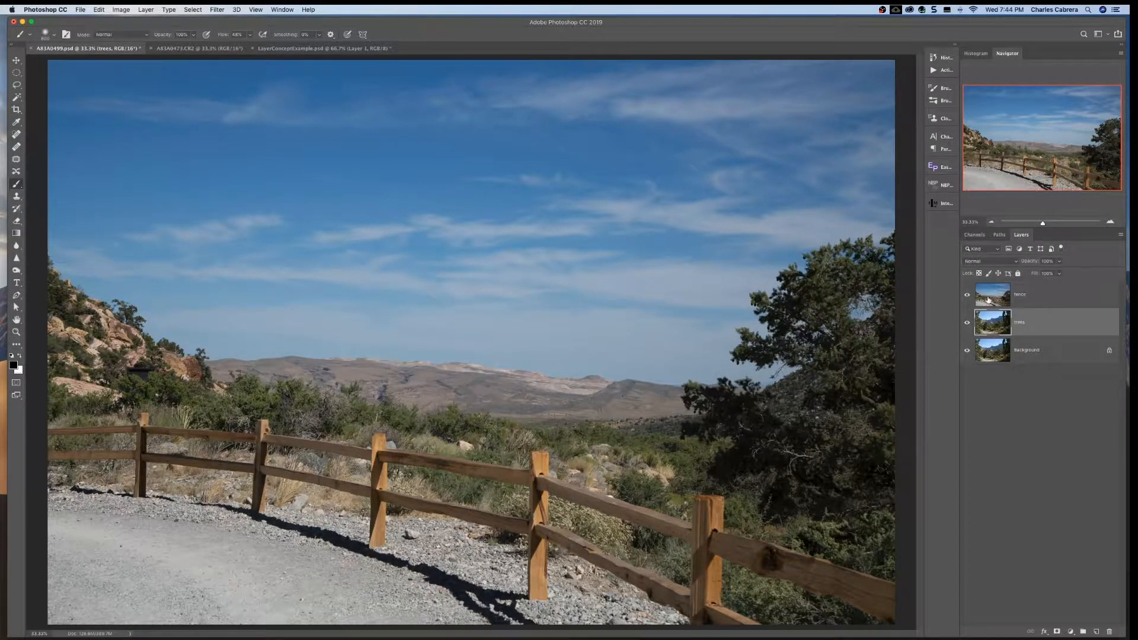
{"action": "left_click", "coordinate": [1065, 295]}
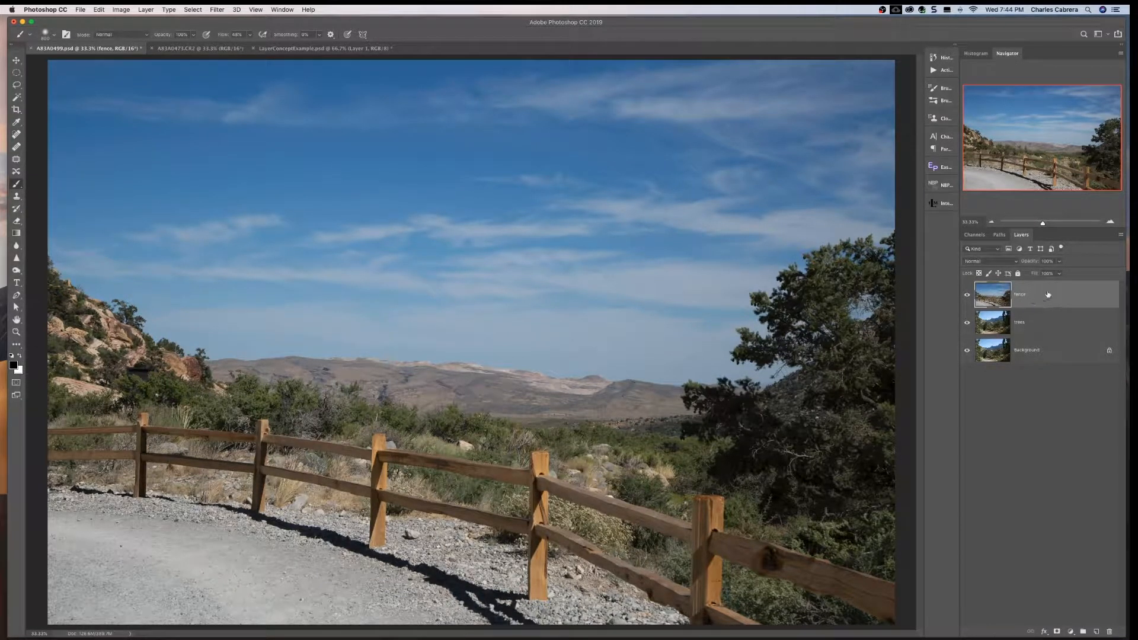
{"action": "left_click", "coordinate": [1058, 631]}
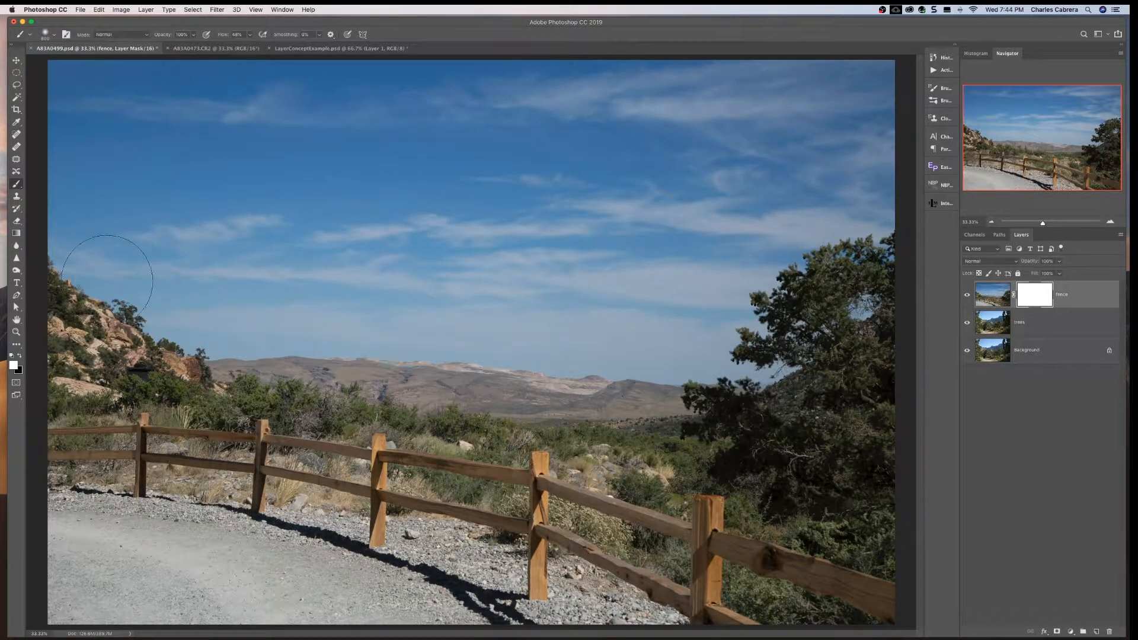
- Paint black on the fence layer's mask over the sky, hills and trees, keeping the fence and gravel path white
{"action": "left_click", "coordinate": [20, 356]}
{"action": "double_click", "coordinate": [1036, 294]}
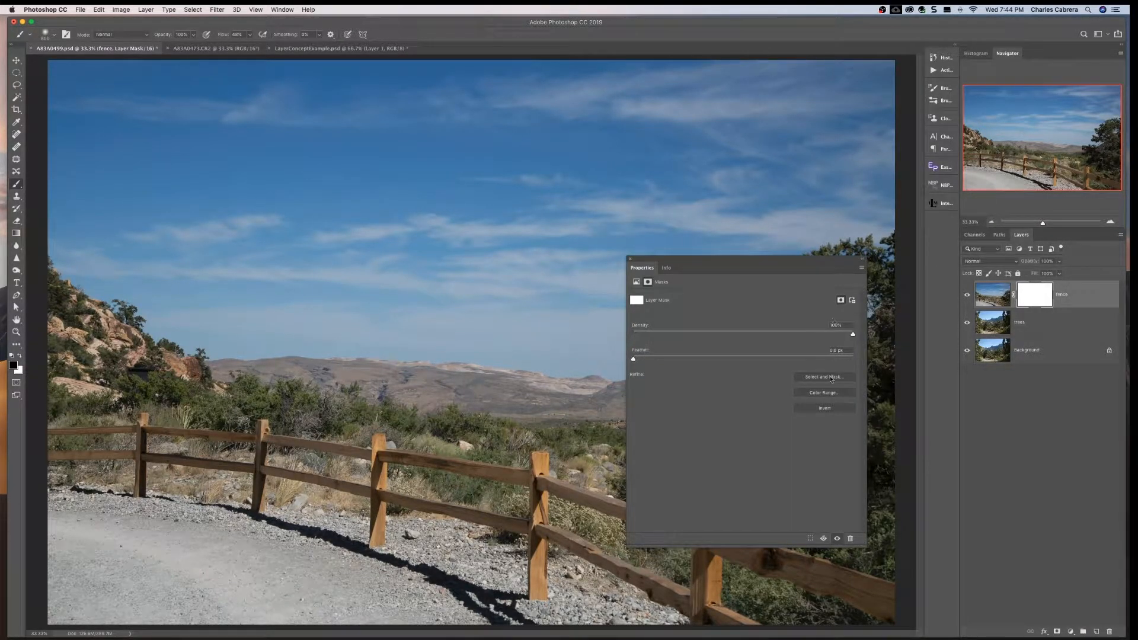
{"action": "left_click", "coordinate": [630, 260]}
{"action": "left_click", "coordinate": [995, 297]}
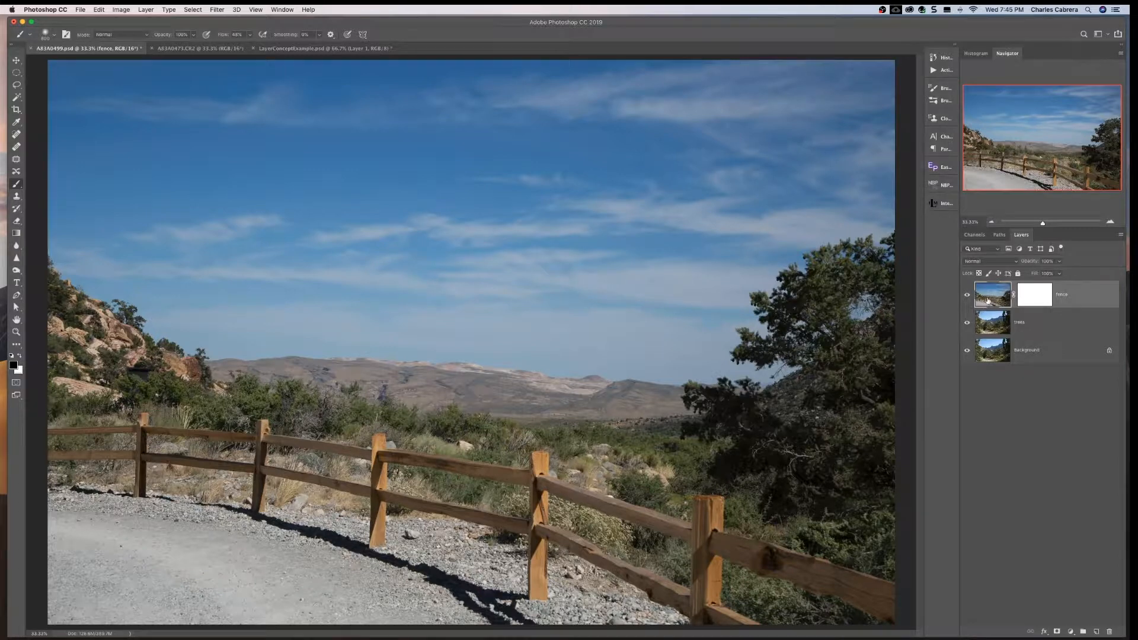
{"action": "left_click", "coordinate": [1038, 294]}
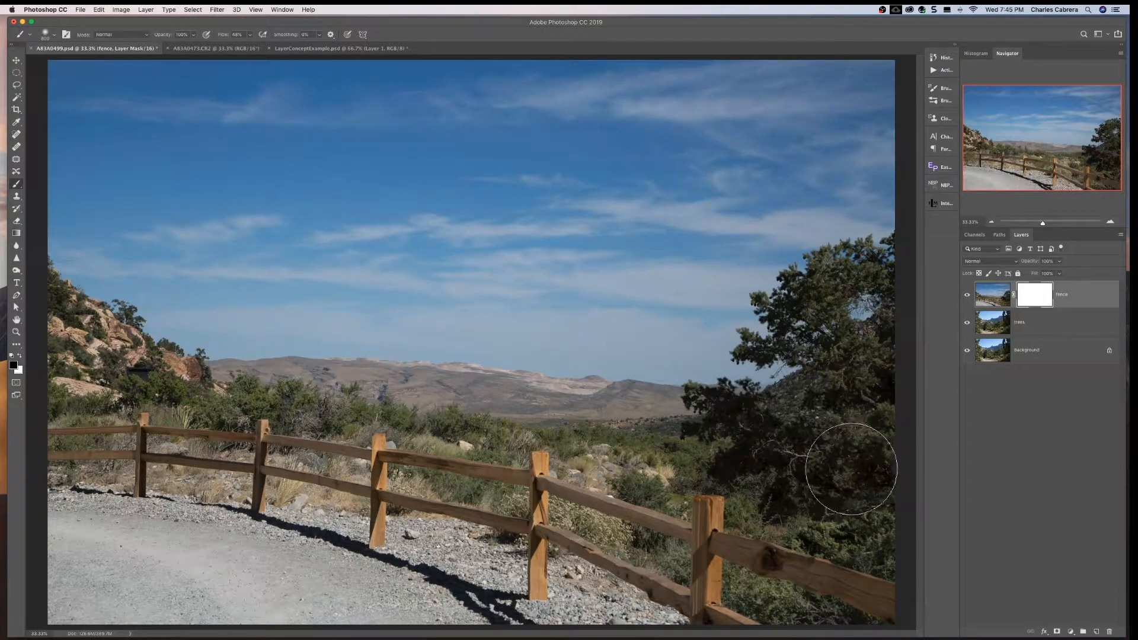
{"action": "mouse_move", "coordinate": [847, 468]}
{"action": "left_mouse_down"}
{"action": "mouse_move", "coordinate": [682, 429]}
{"action": "mouse_move", "coordinate": [840, 442]}
{"action": "mouse_move", "coordinate": [776, 446]}
{"action": "mouse_move", "coordinate": [558, 400]}
{"action": "mouse_move", "coordinate": [645, 389]}
{"action": "mouse_move", "coordinate": [220, 357]}
{"action": "mouse_move", "coordinate": [303, 355]}
{"action": "mouse_move", "coordinate": [136, 366]}
{"action": "mouse_move", "coordinate": [208, 354]}
{"action": "mouse_move", "coordinate": [100, 343]}
{"action": "mouse_move", "coordinate": [91, 320]}
{"action": "mouse_move", "coordinate": [303, 323]}
{"action": "mouse_move", "coordinate": [701, 393]}
{"action": "mouse_move", "coordinate": [471, 357]}
{"action": "mouse_move", "coordinate": [854, 380]}
{"action": "mouse_move", "coordinate": [865, 364]}
{"action": "mouse_move", "coordinate": [663, 333]}
{"action": "mouse_move", "coordinate": [394, 317]}
{"action": "mouse_move", "coordinate": [296, 295]}
{"action": "mouse_move", "coordinate": [574, 324]}
{"action": "mouse_move", "coordinate": [473, 308]}
{"action": "mouse_move", "coordinate": [80, 274]}
{"action": "mouse_move", "coordinate": [120, 259]}
{"action": "mouse_move", "coordinate": [600, 304]}
{"action": "mouse_move", "coordinate": [710, 291]}
{"action": "mouse_move", "coordinate": [464, 254]}
{"action": "mouse_move", "coordinate": [473, 266]}
{"action": "mouse_move", "coordinate": [801, 295]}
{"action": "mouse_move", "coordinate": [869, 282]}
{"action": "mouse_move", "coordinate": [378, 290]}
{"action": "mouse_move", "coordinate": [596, 303]}
{"action": "mouse_move", "coordinate": [417, 306]}
{"action": "mouse_move", "coordinate": [94, 262]}
{"action": "mouse_move", "coordinate": [636, 293]}
{"action": "mouse_move", "coordinate": [768, 289]}
{"action": "mouse_move", "coordinate": [845, 261]}
{"action": "mouse_move", "coordinate": [830, 247]}
{"action": "mouse_move", "coordinate": [112, 261]}
{"action": "mouse_move", "coordinate": [77, 237]}
{"action": "mouse_move", "coordinate": [356, 264]}
{"action": "mouse_move", "coordinate": [492, 201]}
{"action": "mouse_move", "coordinate": [658, 208]}
{"action": "mouse_move", "coordinate": [755, 229]}
{"action": "mouse_move", "coordinate": [853, 215]}
{"action": "mouse_move", "coordinate": [587, 223]}
{"action": "mouse_move", "coordinate": [308, 189]}
{"action": "mouse_move", "coordinate": [128, 218]}
{"action": "mouse_move", "coordinate": [77, 178]}
{"action": "mouse_move", "coordinate": [178, 133]}
{"action": "mouse_move", "coordinate": [468, 142]}
{"action": "mouse_move", "coordinate": [646, 176]}
{"action": "mouse_move", "coordinate": [711, 166]}
{"action": "mouse_move", "coordinate": [792, 183]}
{"action": "mouse_move", "coordinate": [863, 172]}
{"action": "mouse_move", "coordinate": [816, 143]}
{"action": "mouse_move", "coordinate": [853, 94]}
{"action": "mouse_move", "coordinate": [509, 71]}
{"action": "mouse_move", "coordinate": [89, 92]}
{"action": "mouse_move", "coordinate": [62, 125]}
{"action": "mouse_move", "coordinate": [178, 130]}
{"action": "mouse_move", "coordinate": [581, 95]}
{"action": "mouse_move", "coordinate": [844, 114]}
{"action": "mouse_move", "coordinate": [874, 90]}
{"action": "mouse_move", "coordinate": [692, 155]}
{"action": "mouse_move", "coordinate": [437, 175]}
{"action": "mouse_move", "coordinate": [119, 149]}
{"action": "mouse_move", "coordinate": [86, 170]}
{"action": "mouse_move", "coordinate": [638, 179]}
{"action": "mouse_move", "coordinate": [819, 195]}
{"action": "mouse_move", "coordinate": [832, 215]}
{"action": "mouse_move", "coordinate": [628, 233]}
{"action": "mouse_move", "coordinate": [153, 228]}
{"action": "mouse_move", "coordinate": [62, 241]}
{"action": "mouse_move", "coordinate": [805, 272]}
{"action": "mouse_move", "coordinate": [859, 305]}
{"action": "mouse_move", "coordinate": [263, 312]}
{"action": "mouse_move", "coordinate": [117, 339]}
{"action": "mouse_move", "coordinate": [233, 341]}
{"action": "mouse_move", "coordinate": [591, 391]}
{"action": "mouse_move", "coordinate": [863, 453]}
{"action": "mouse_move", "coordinate": [869, 478]}
{"action": "mouse_move", "coordinate": [830, 462]}
{"action": "left_mouse_up"}
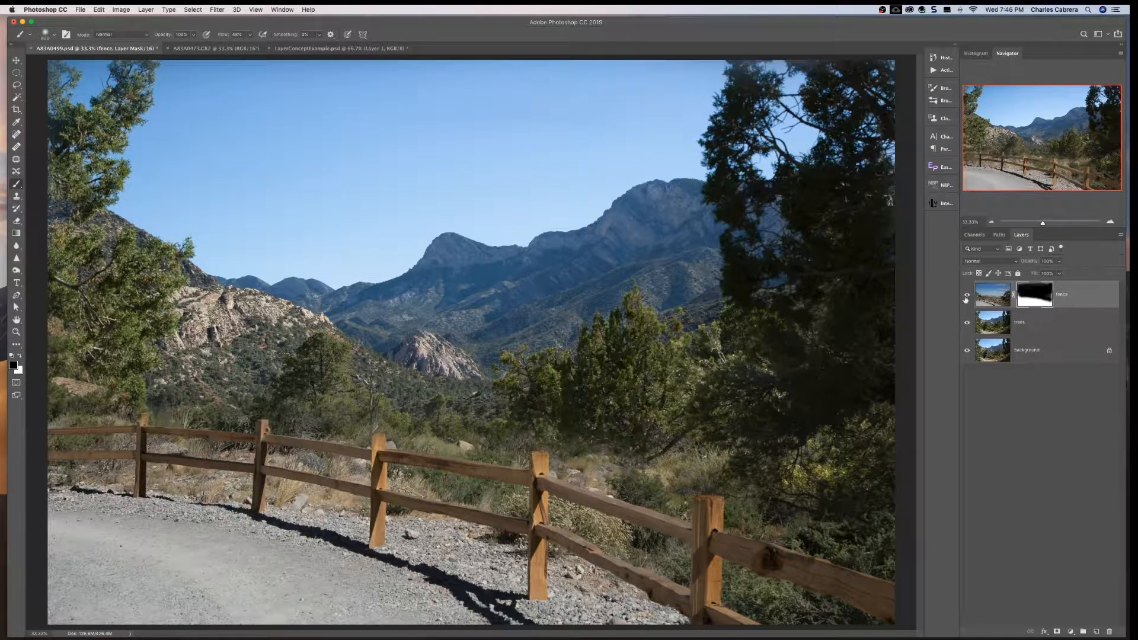
- Compare the composite by disabling and re-enabling the fence layer's mask and toggling the fence layer's visibility
{"action": "left_click", "coordinate": [1039, 298], "text": "shift"}
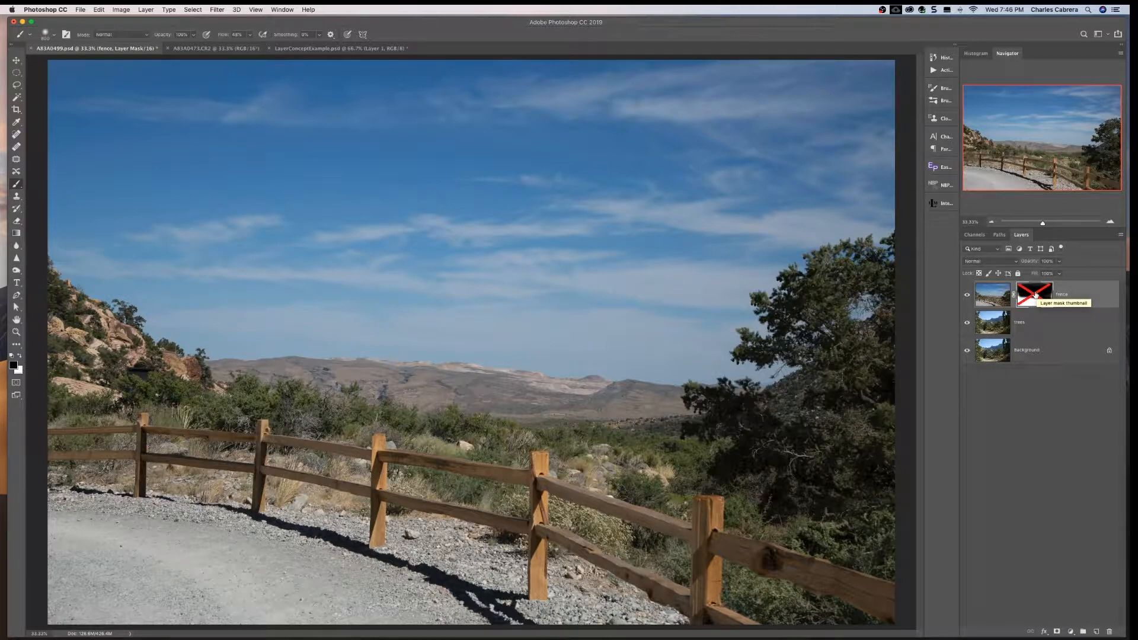
{"action": "left_click", "coordinate": [1036, 297], "text": "shift"}
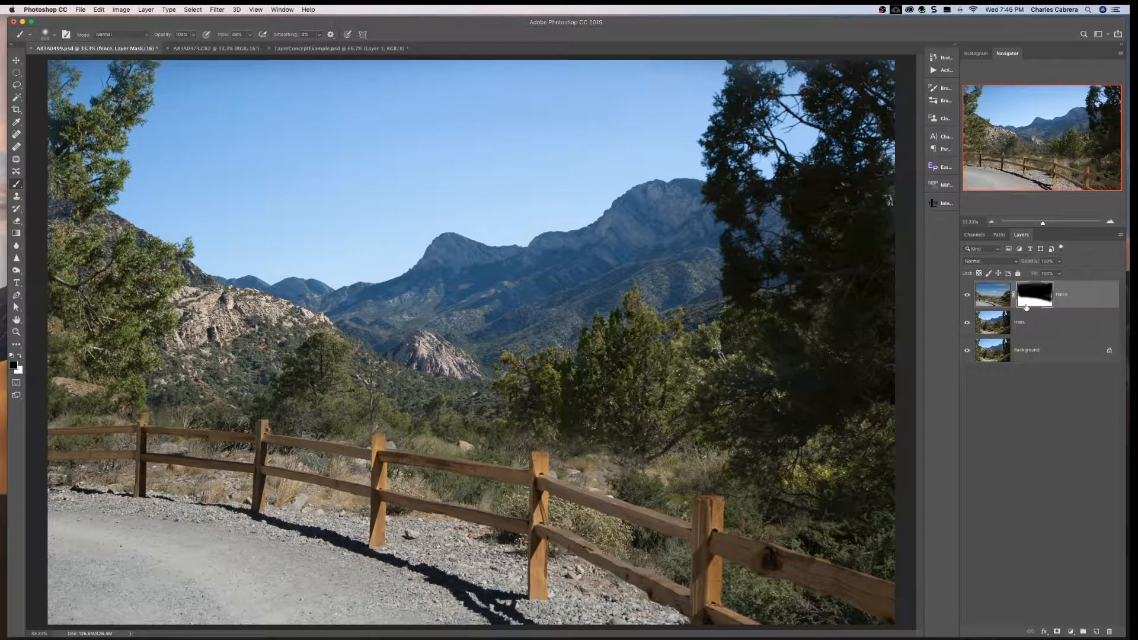
{"action": "left_click", "coordinate": [967, 295]}
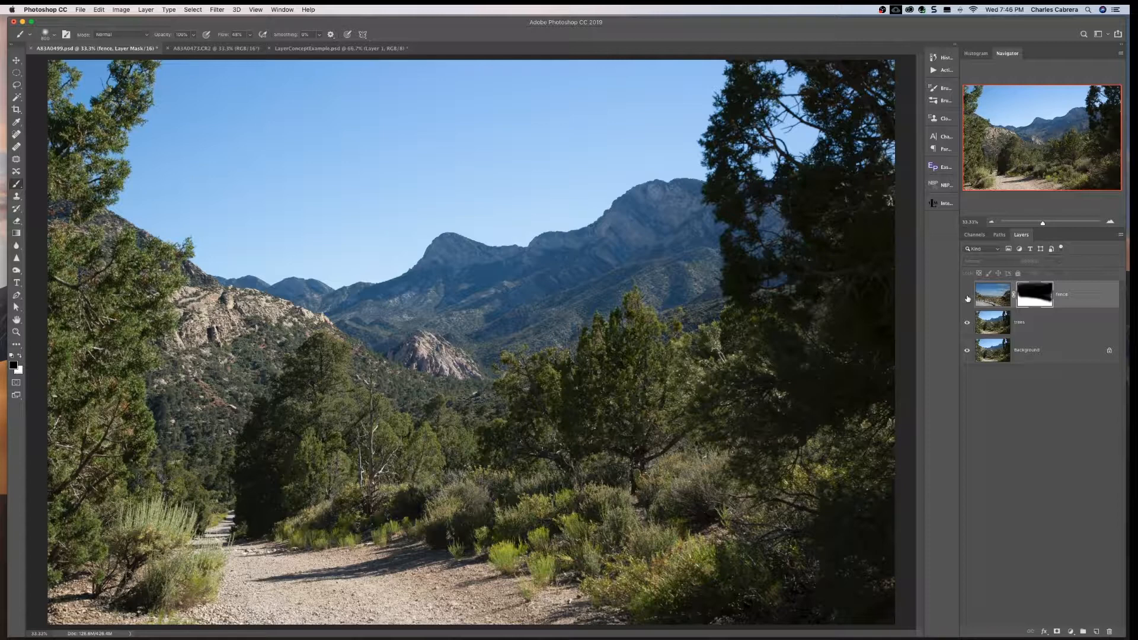
{"action": "left_click", "coordinate": [966, 322]}
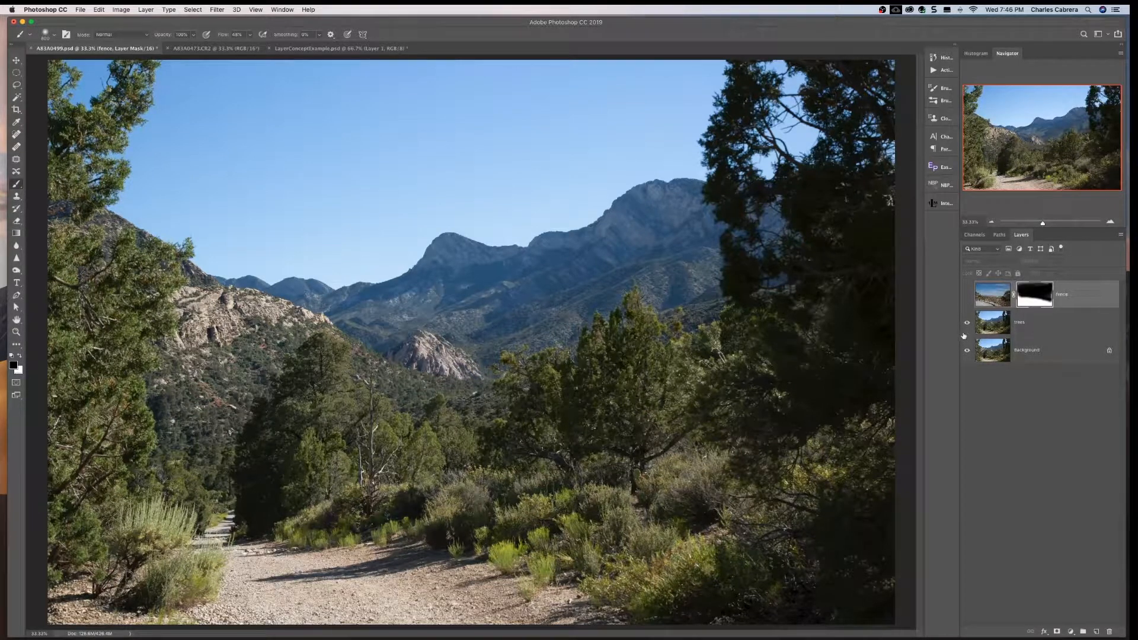
{"action": "left_click", "coordinate": [968, 295]}
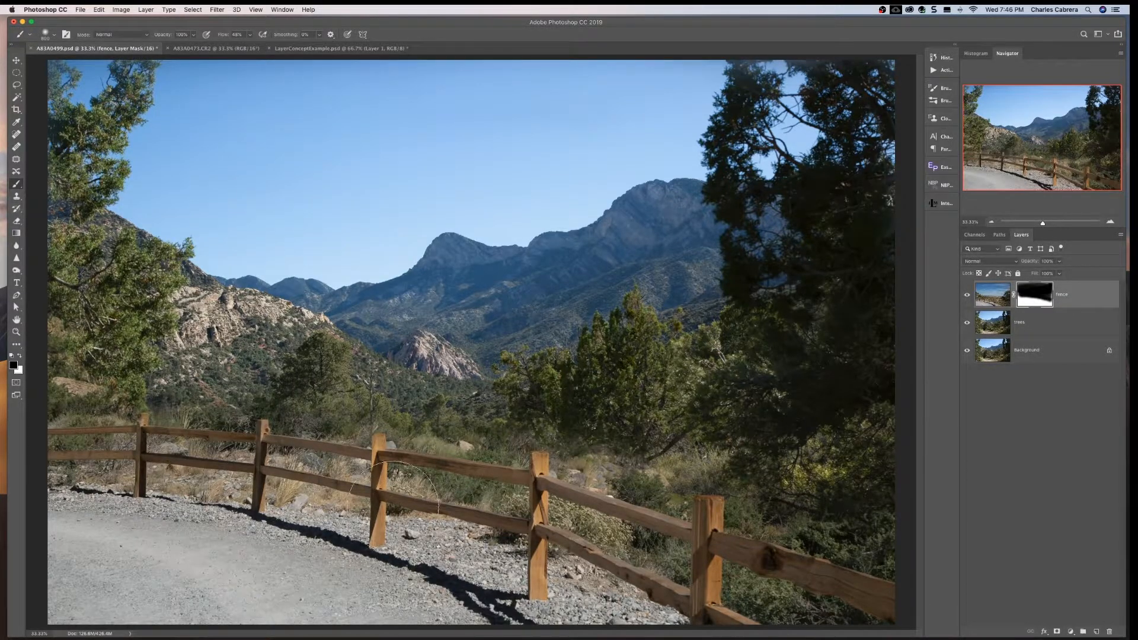
{"action": "left_click", "coordinate": [1037, 295], "text": "shift"}
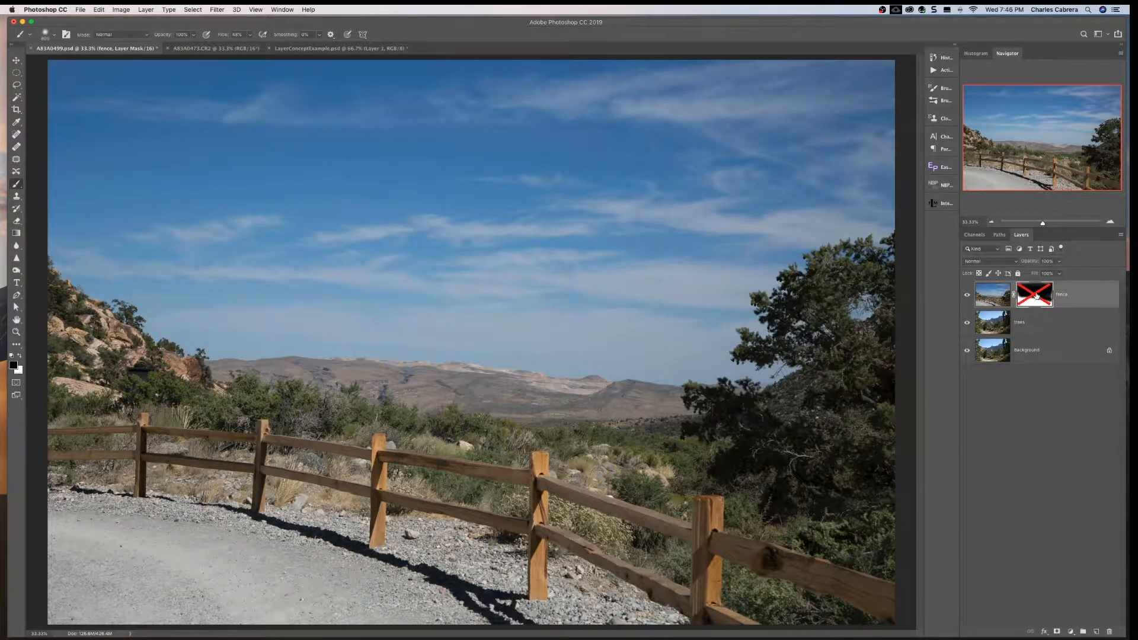
{"action": "left_click", "coordinate": [1038, 295], "text": "shift"}
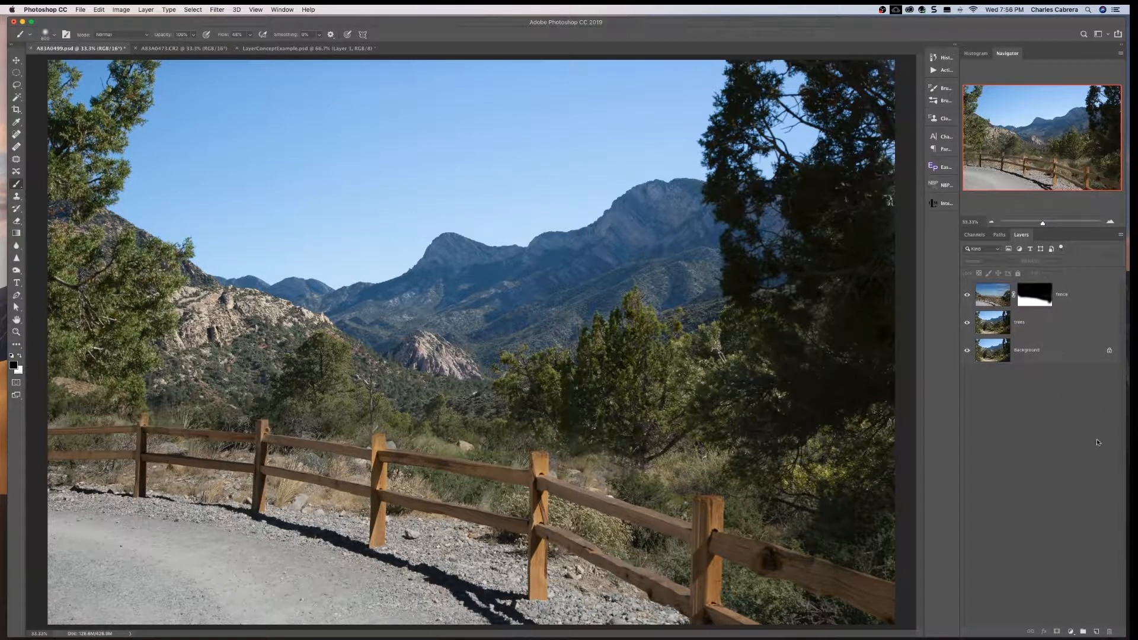
- Delete the fence layer's mask and undo the deletion
{"action": "right_click", "coordinate": [1035, 298]}
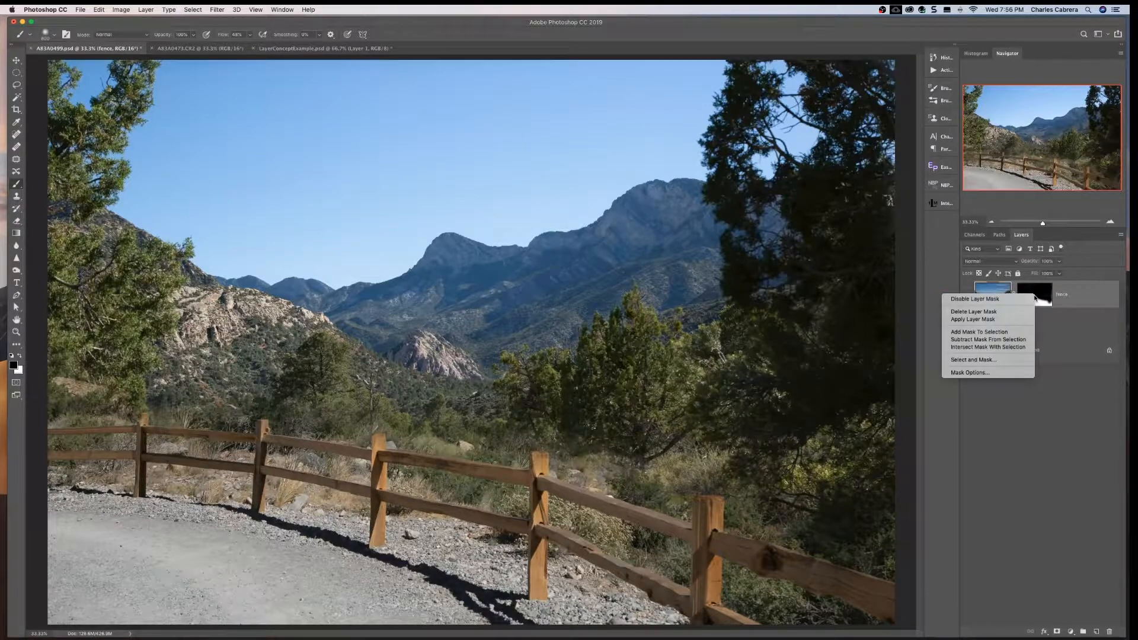
{"action": "left_click", "coordinate": [1010, 315]}
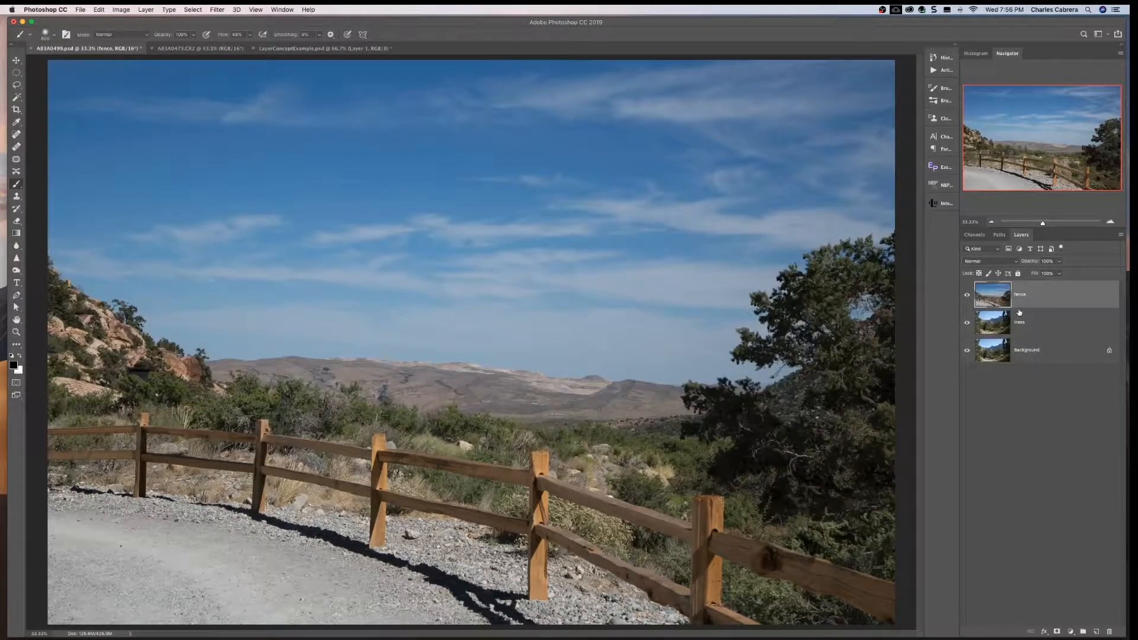
{"action": "key", "text": "super+z"}
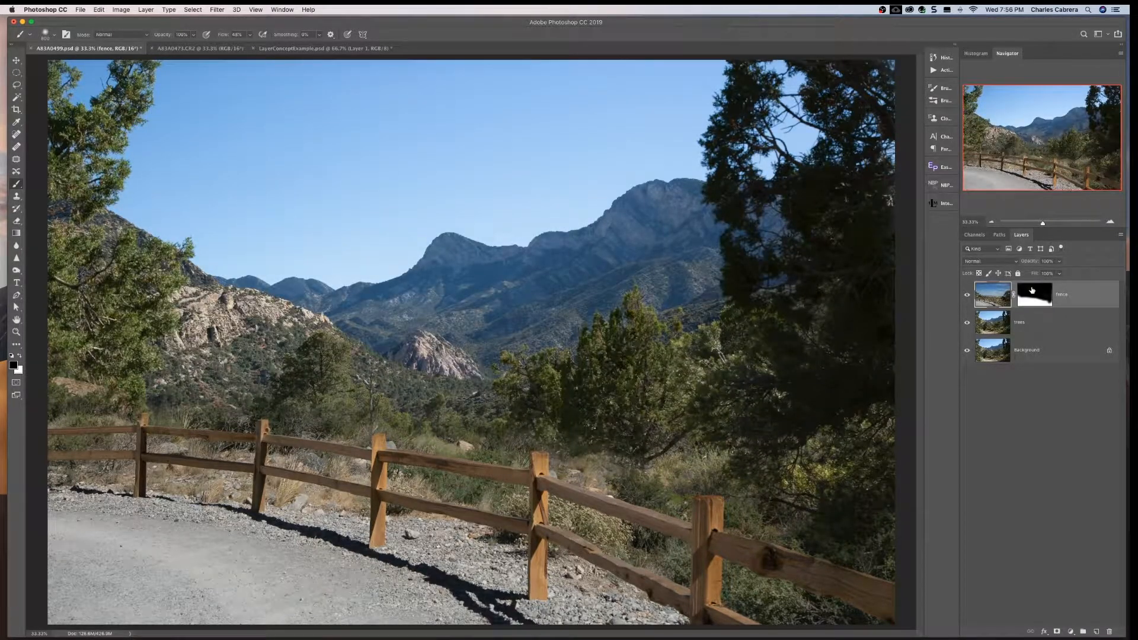
- Discard the fence layer's mask without applying it to the layer
{"action": "double_click", "coordinate": [1032, 291]}
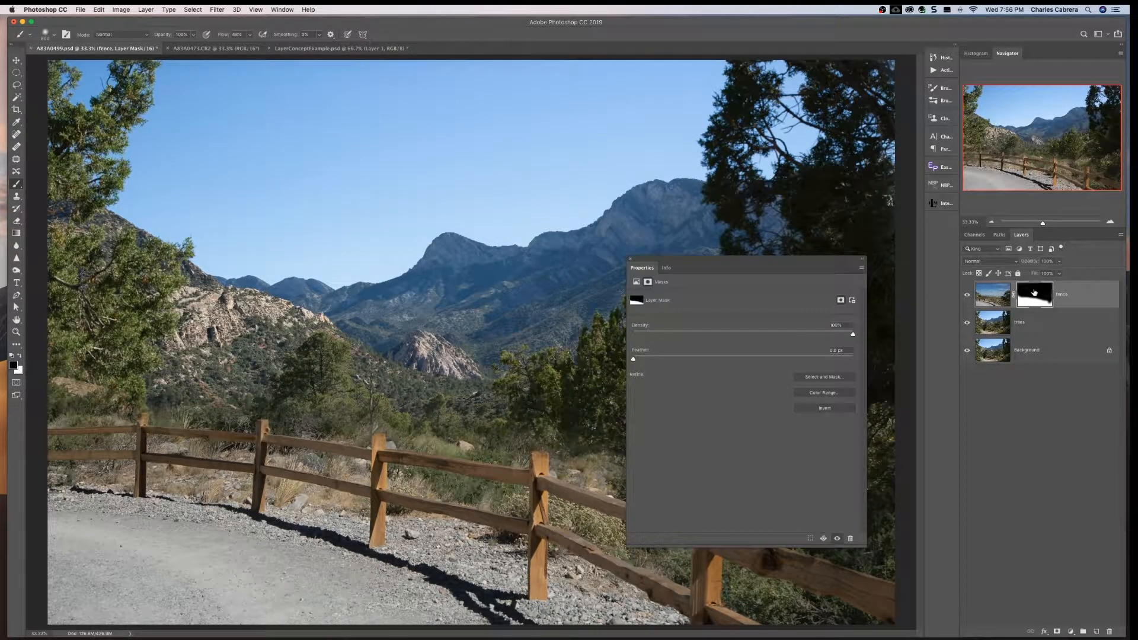
{"action": "left_click", "coordinate": [631, 260]}
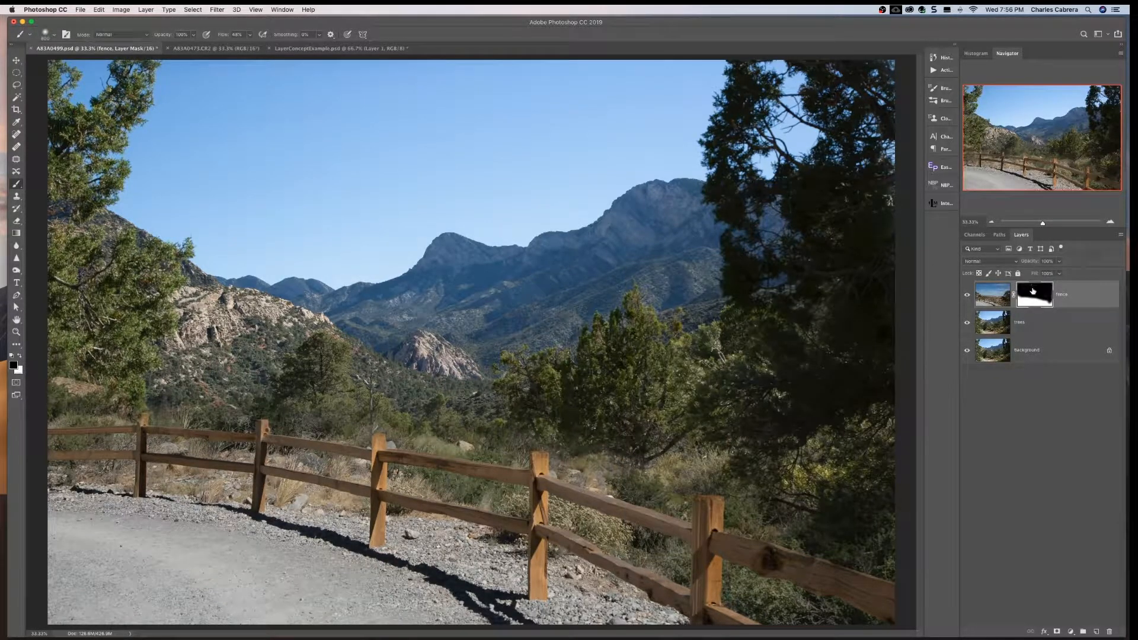
{"action": "left_click_drag", "start_coordinate": [1033, 292], "coordinate": [1110, 633]}
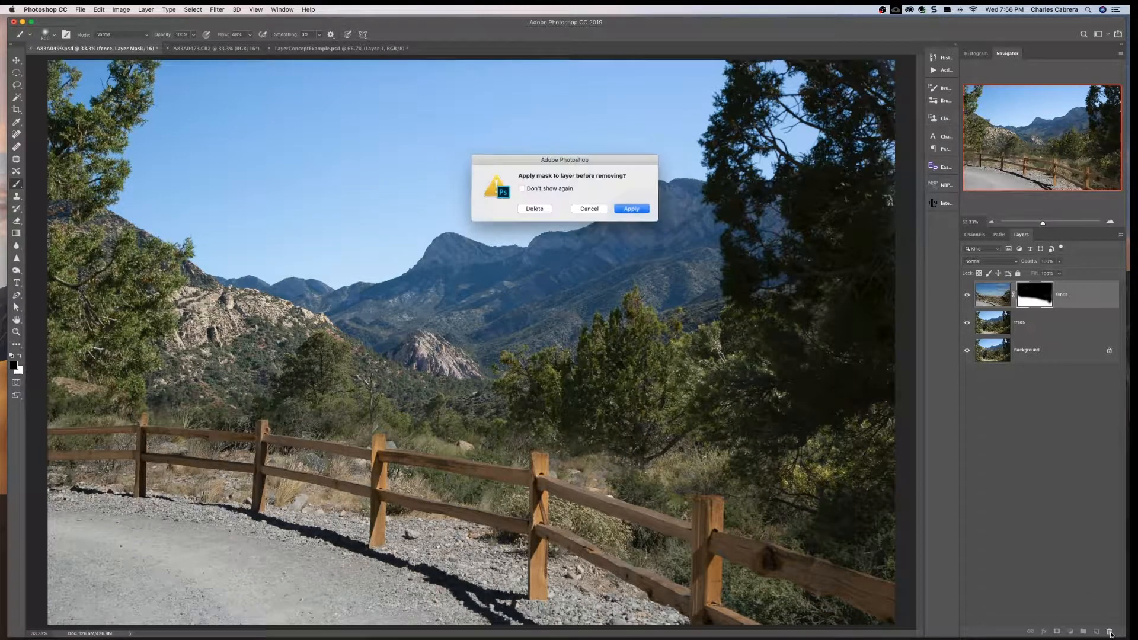
{"action": "left_click", "coordinate": [536, 208]}
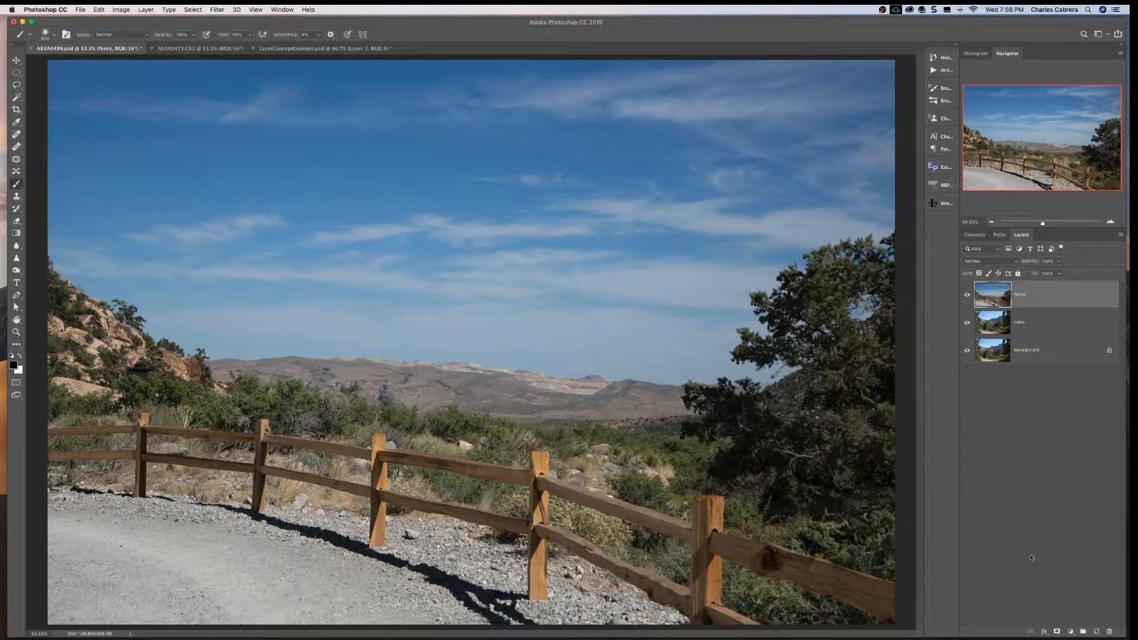
- Add a black layer mask to the fence layer and paint white on it along the wooden fence
{"action": "left_click", "coordinate": [1057, 632], "text": "alt"}
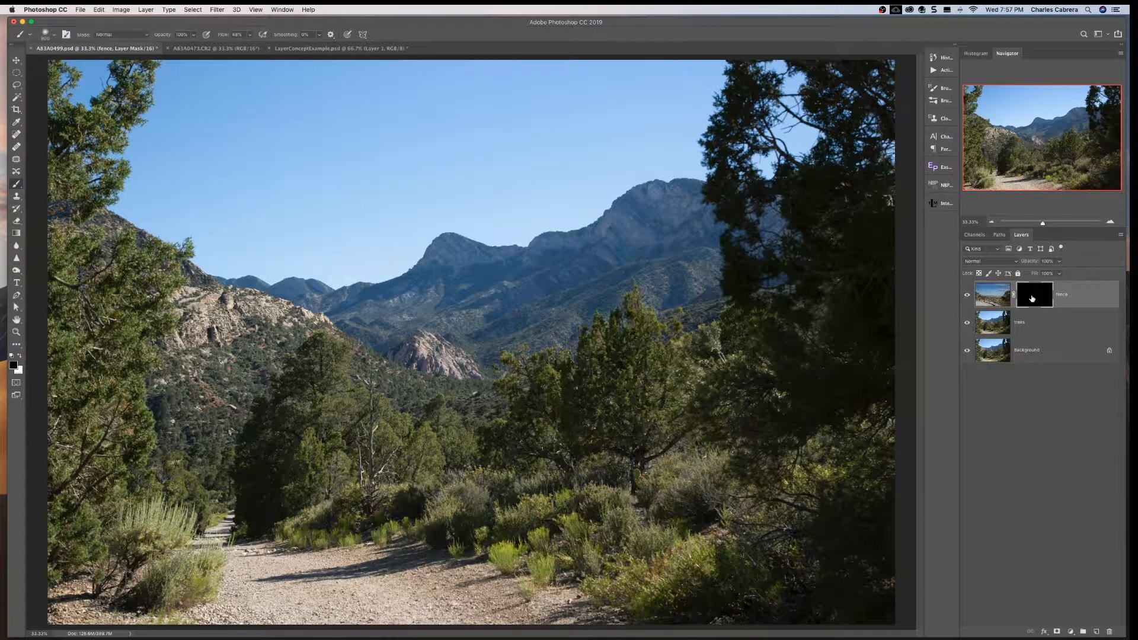
{"action": "left_click", "coordinate": [21, 357]}
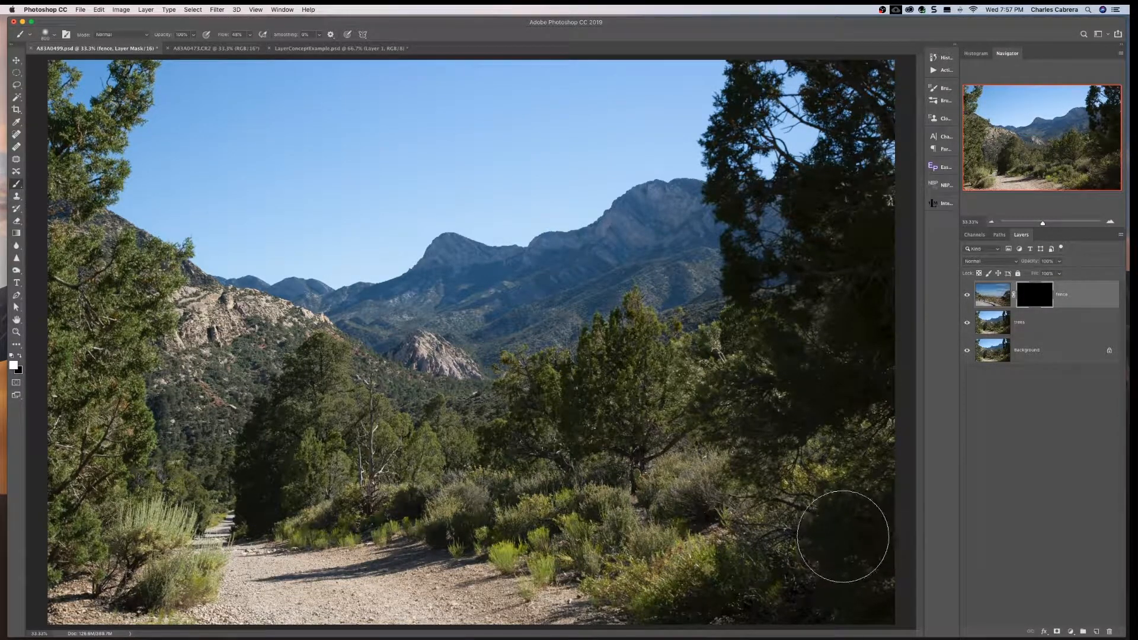
{"action": "mouse_move", "coordinate": [849, 537]}
{"action": "left_mouse_down"}
{"action": "mouse_move", "coordinate": [744, 541]}
{"action": "mouse_move", "coordinate": [797, 557]}
{"action": "mouse_move", "coordinate": [518, 477]}
{"action": "mouse_move", "coordinate": [533, 488]}
{"action": "mouse_move", "coordinate": [393, 463]}
{"action": "mouse_move", "coordinate": [184, 457]}
{"action": "left_mouse_up"}
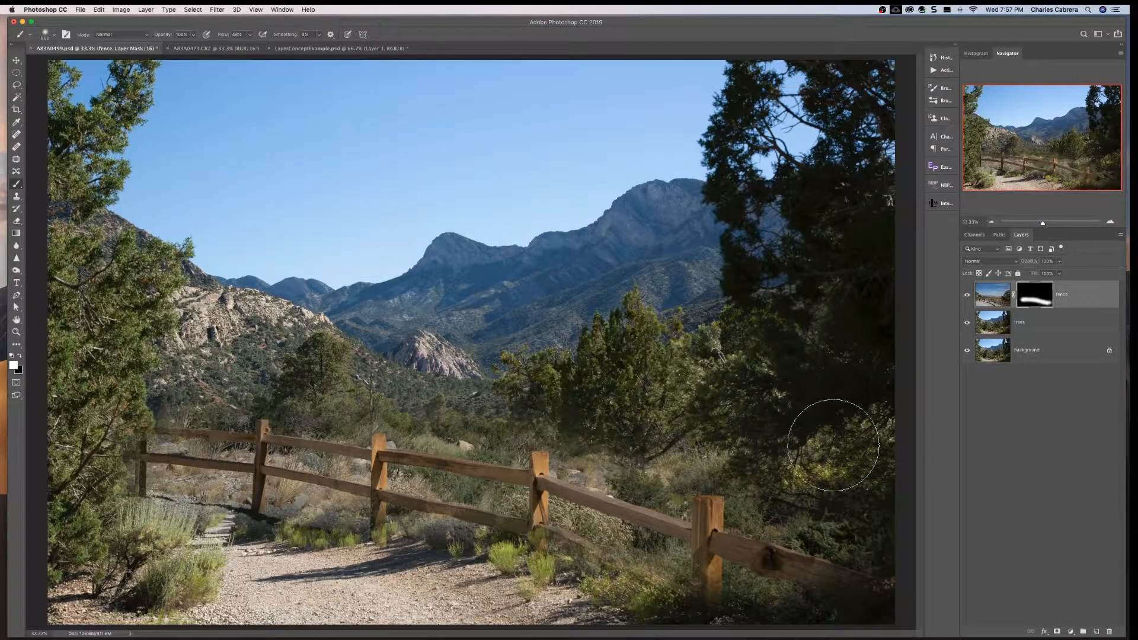
- Check the painted fence mask by disabling and re-enabling it, and toggle the fence layer off and on
{"action": "left_click", "coordinate": [1034, 296], "text": "shift"}
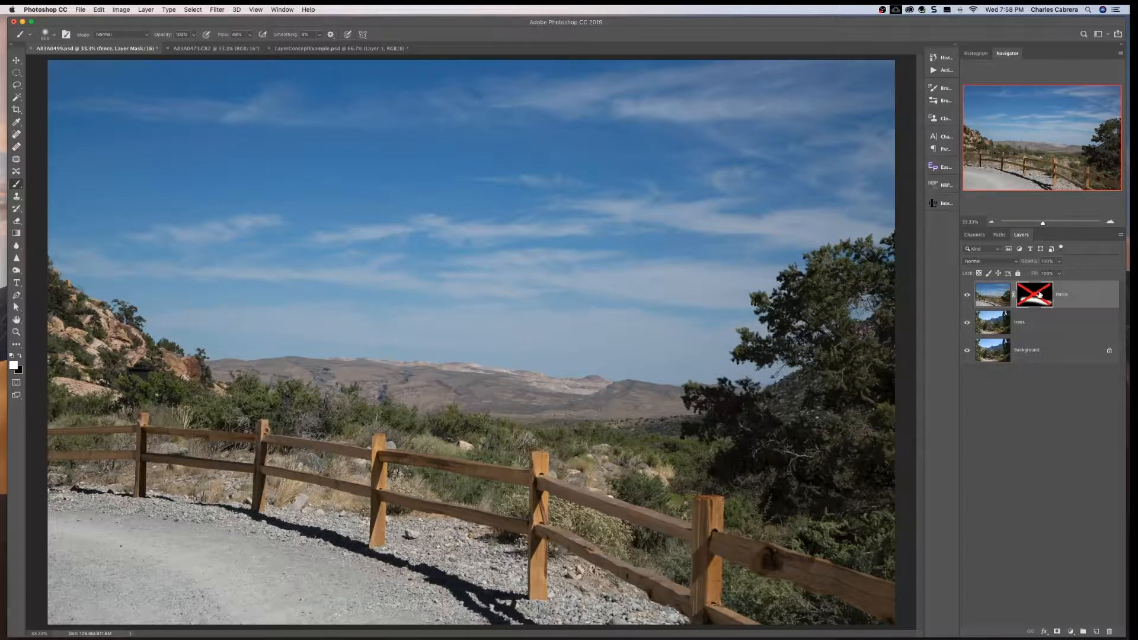
{"action": "left_click", "coordinate": [1037, 294], "text": "shift"}
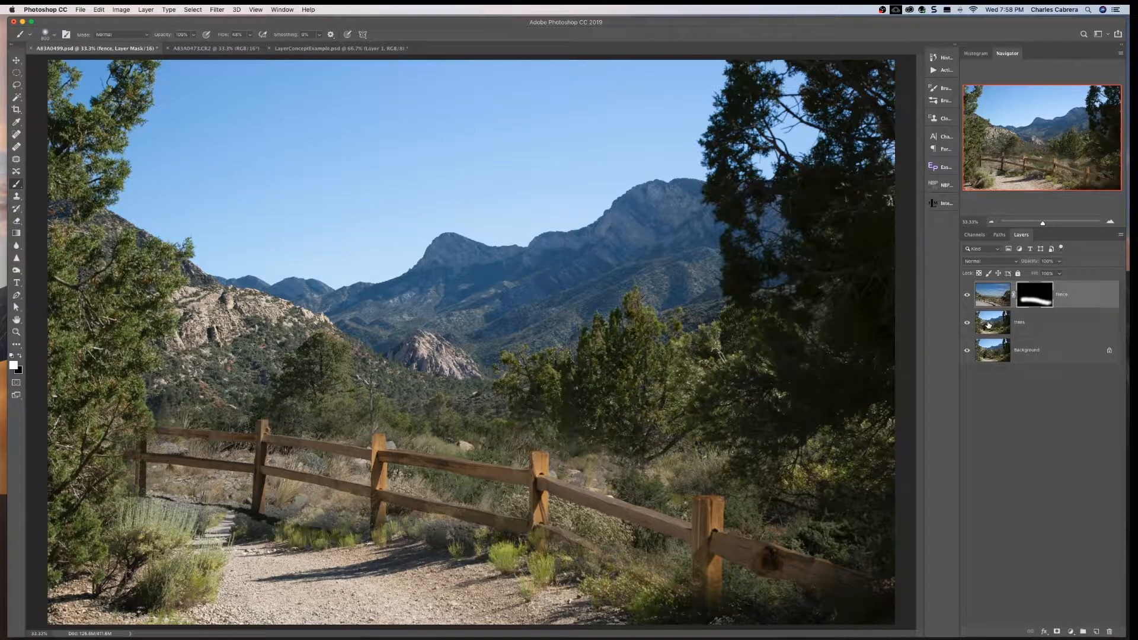
{"action": "left_click", "coordinate": [968, 295]}
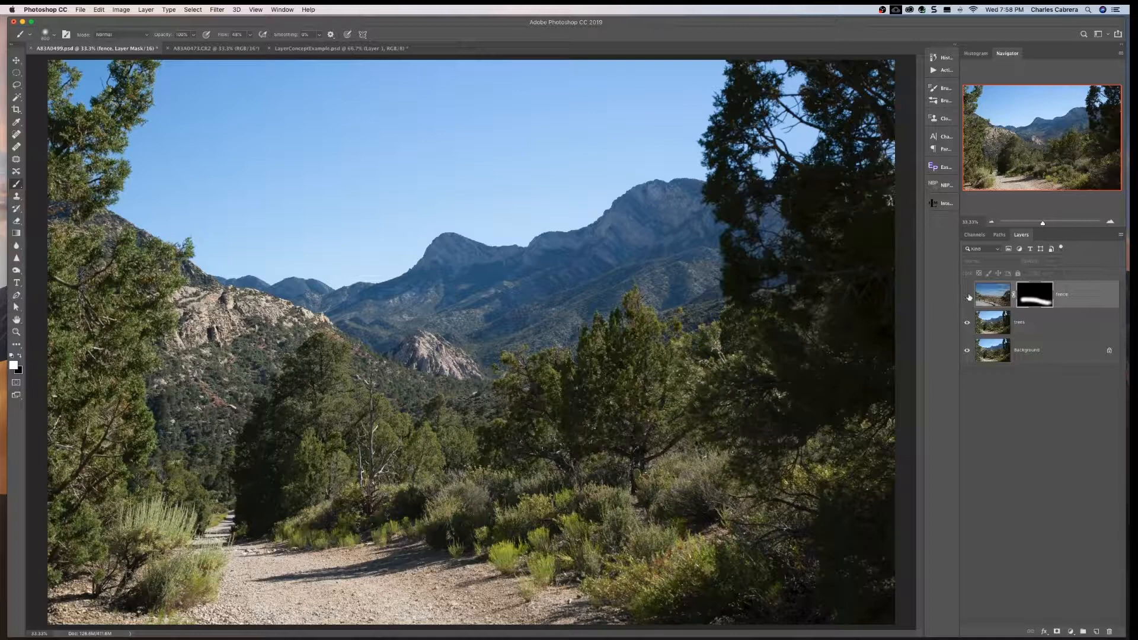
{"action": "left_click", "coordinate": [967, 295]}
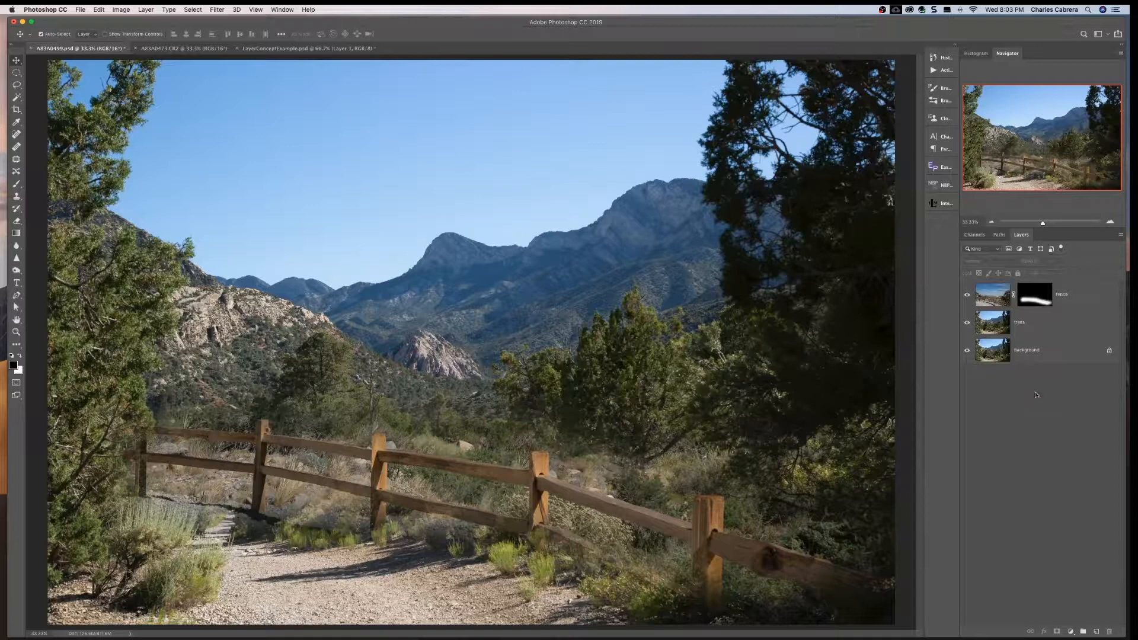
- Try repositioning the trees layer behind the masked fence, undoing the moves
{"action": "left_click", "coordinate": [1058, 321]}
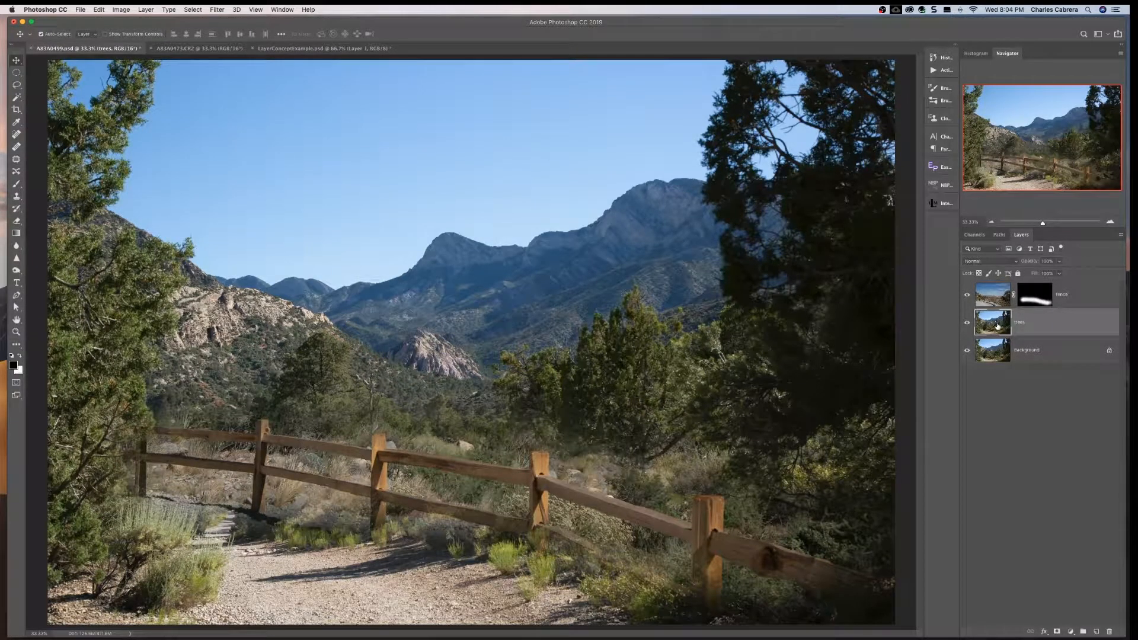
{"action": "left_click_drag", "start_coordinate": [473, 466], "coordinate": [448, 458]}
{"action": "key", "text": "super+z"}
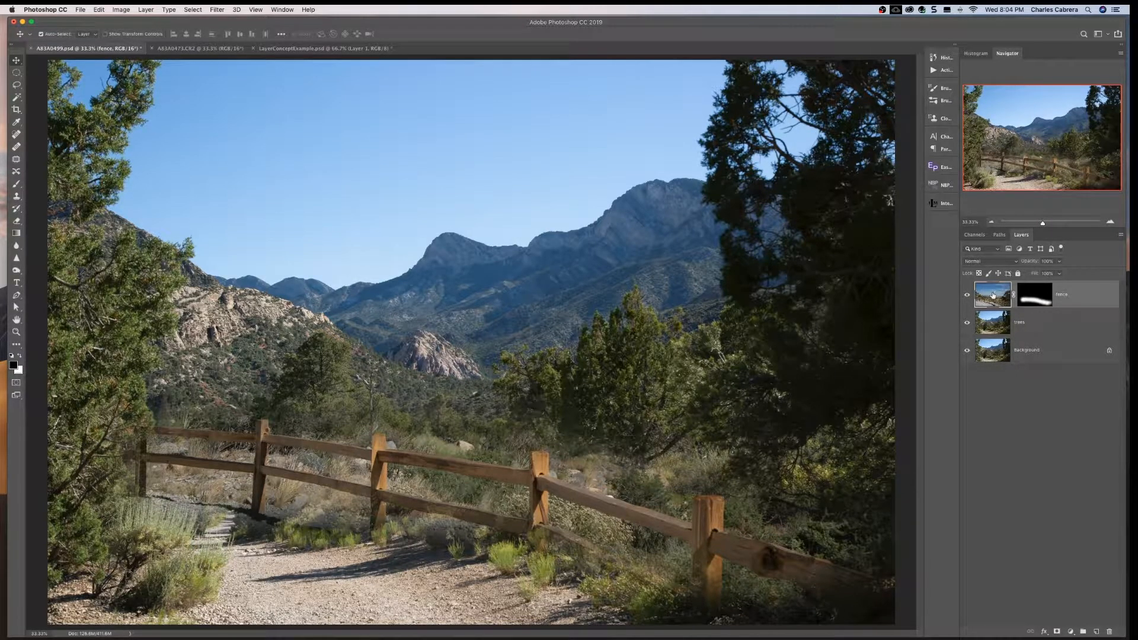
{"action": "left_click_drag", "start_coordinate": [476, 310], "coordinate": [519, 280]}
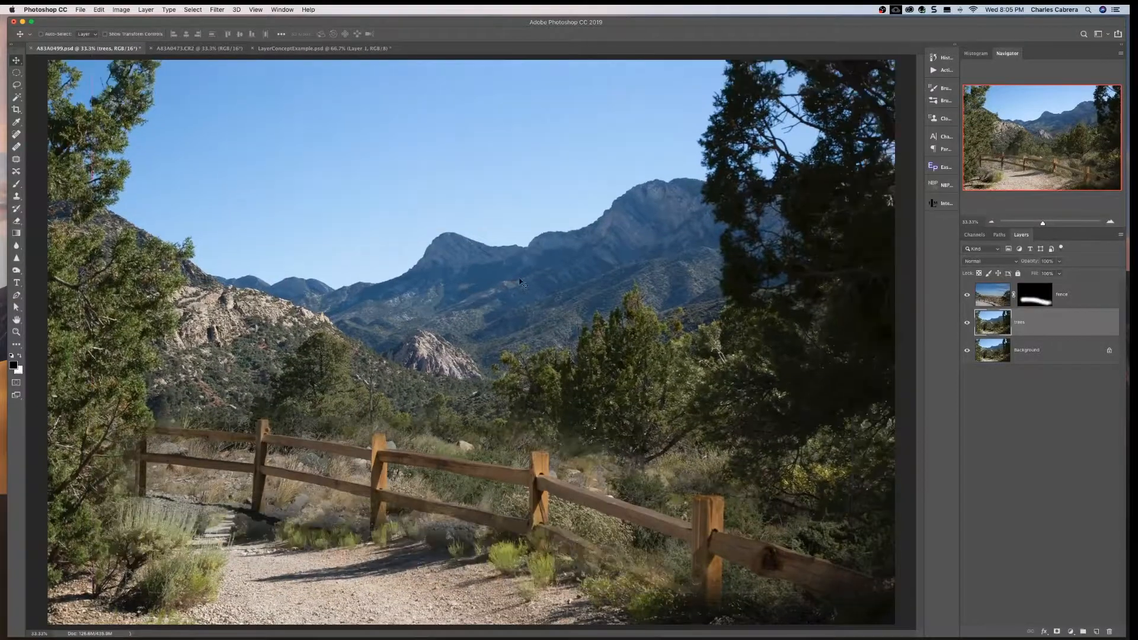
- Shift the fence layer with its linked mask down and to the left, and undo the move
{"action": "left_click", "coordinate": [1000, 293]}
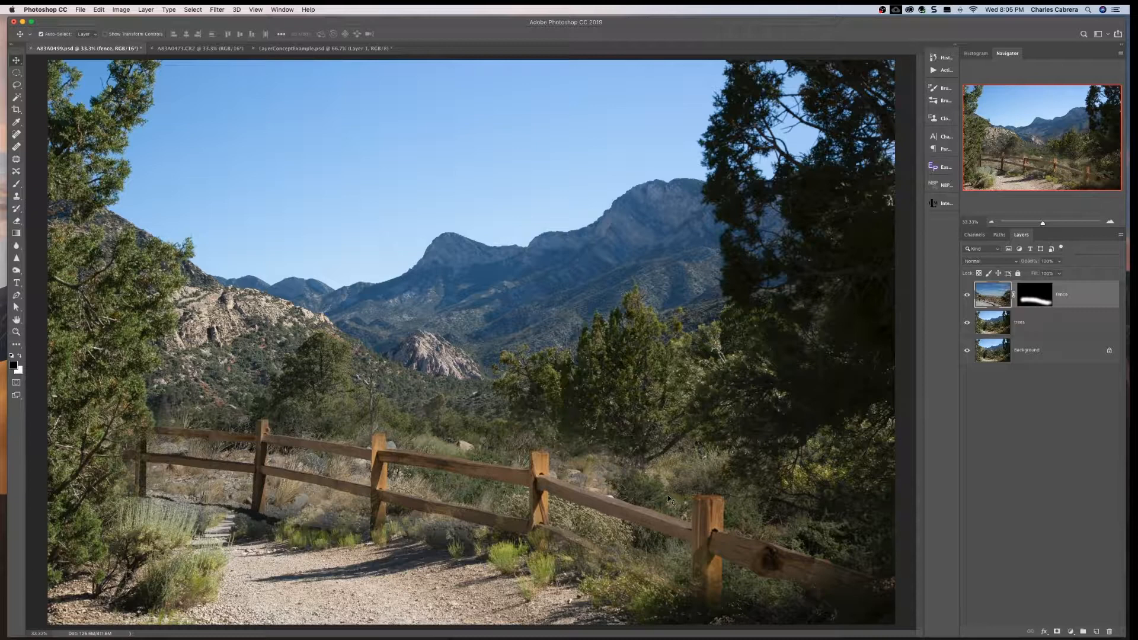
{"action": "left_click_drag", "start_coordinate": [640, 516], "coordinate": [564, 539]}
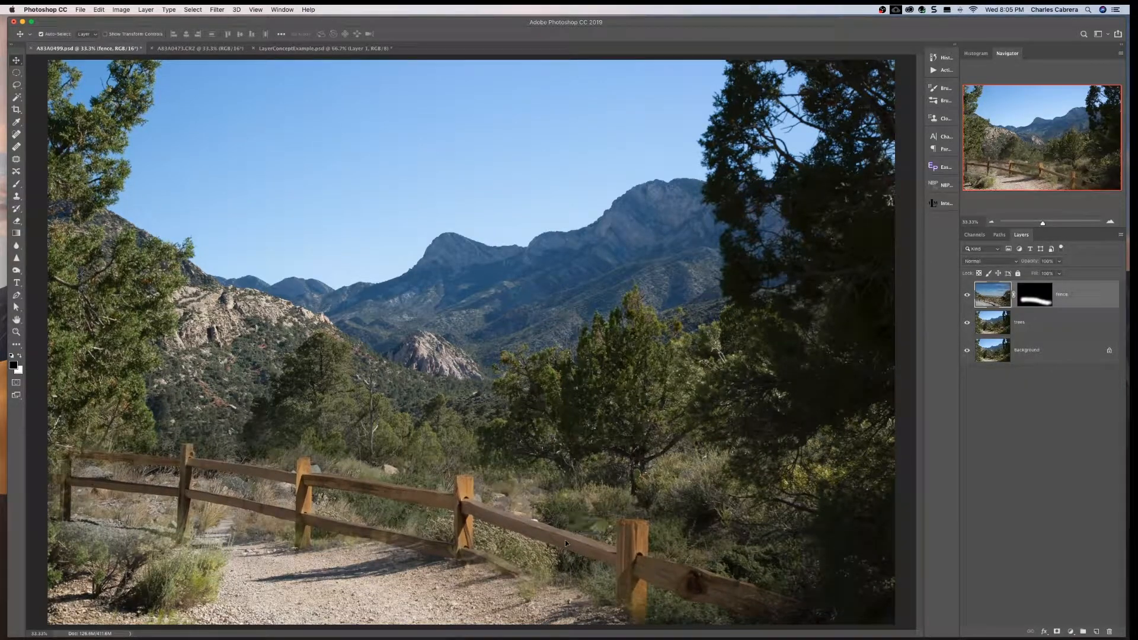
{"action": "key", "text": "super+z"}
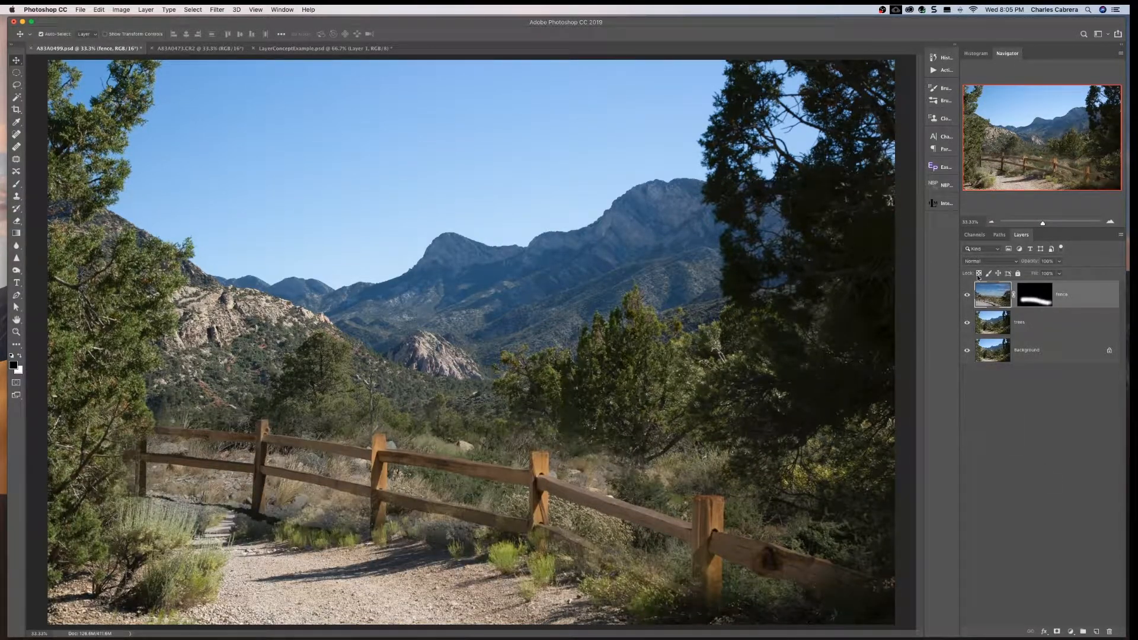
- Move the trees layer slightly up and to the right behind the fence
{"action": "left_click", "coordinate": [995, 325]}
{"action": "mouse_move", "coordinate": [612, 265]}
{"action": "left_mouse_down"}
{"action": "mouse_move", "coordinate": [613, 254]}
{"action": "mouse_move", "coordinate": [624, 284]}
{"action": "mouse_move", "coordinate": [624, 244]}
{"action": "mouse_move", "coordinate": [641, 272]}
{"action": "mouse_move", "coordinate": [623, 249]}
{"action": "mouse_move", "coordinate": [613, 254]}
{"action": "mouse_move", "coordinate": [629, 258]}
{"action": "left_mouse_up"}
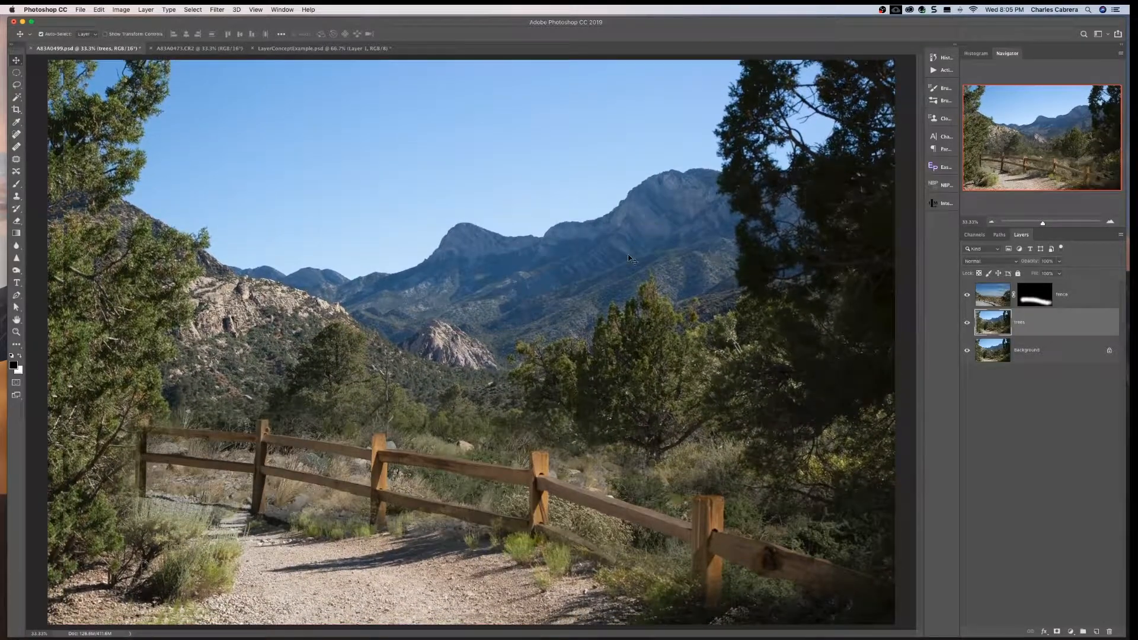
- Undo the last move of the trees layer
{"action": "key", "text": "super+z"}
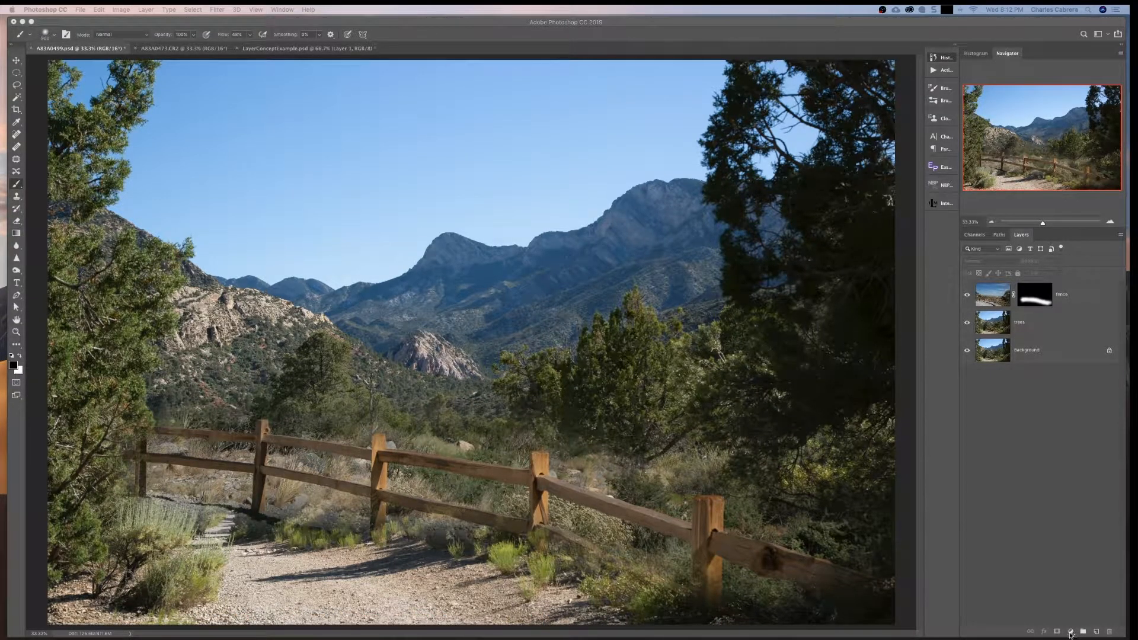
- Add a Brightness/Contrast adjustment layer above the fence layer, lowering brightness to about -49 and raising contrast slightly
{"action": "left_click", "coordinate": [1070, 632]}
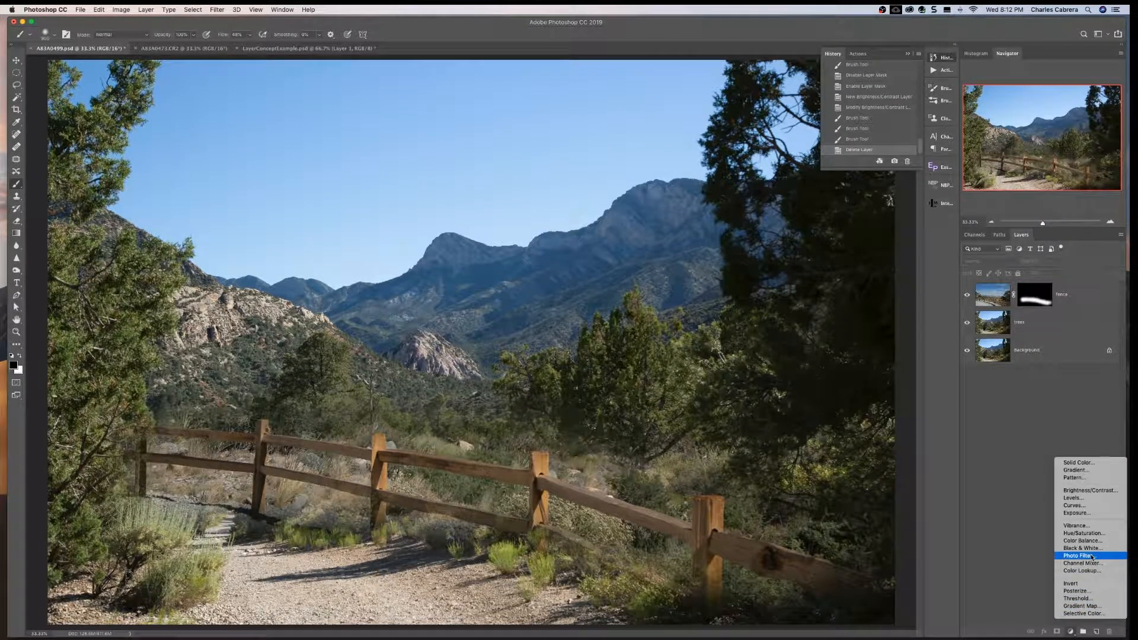
{"action": "left_click", "coordinate": [1083, 491]}
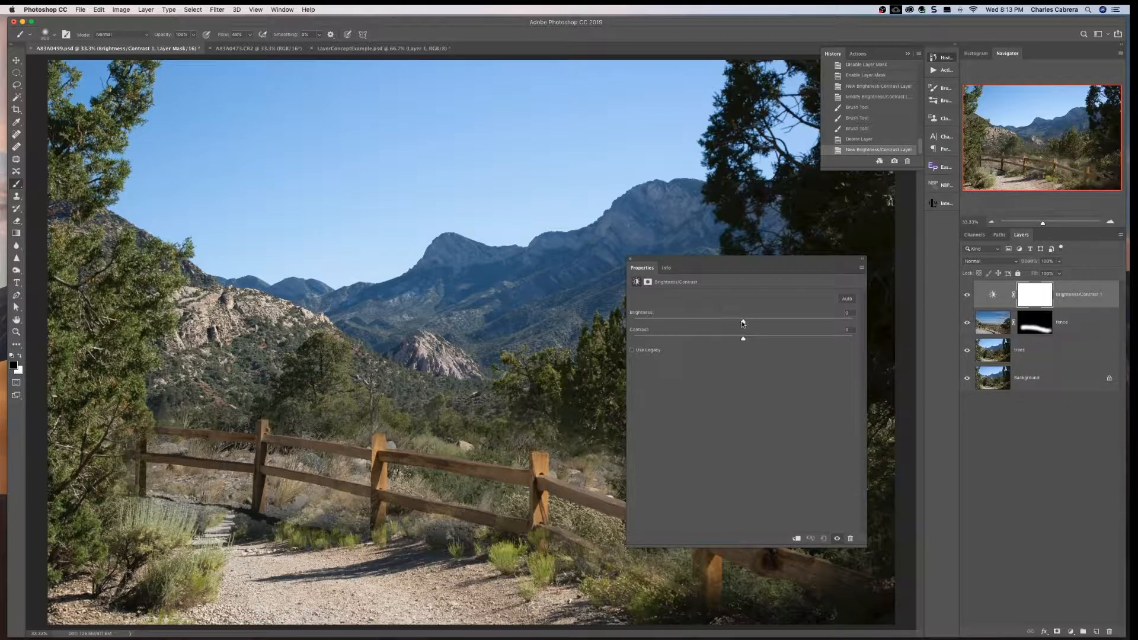
{"action": "left_click_drag", "start_coordinate": [743, 322], "coordinate": [707, 324]}
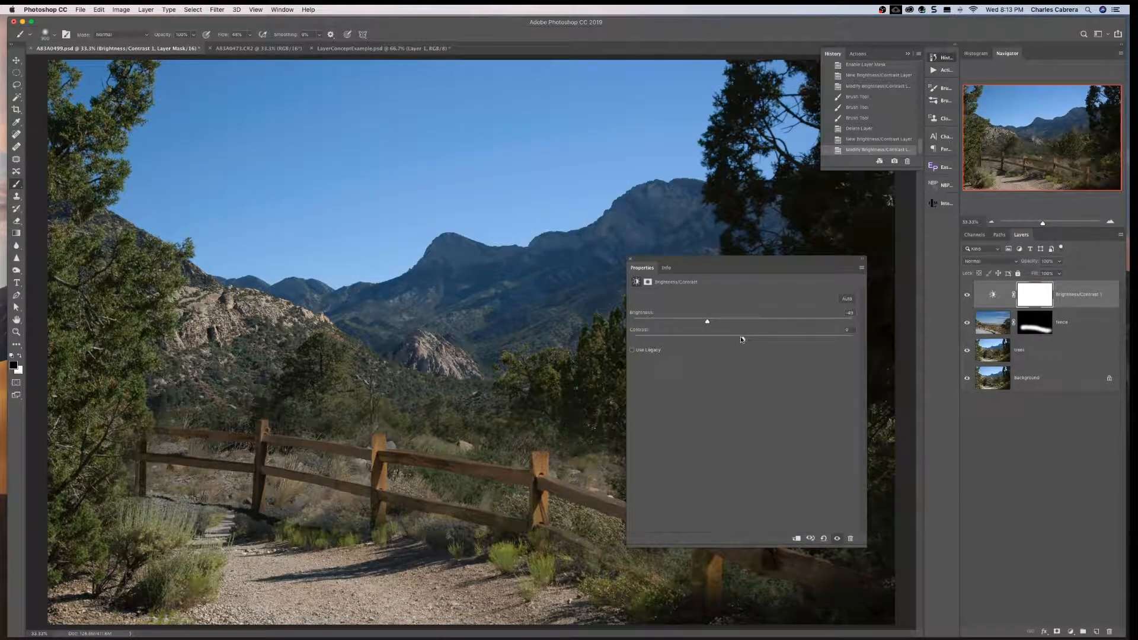
{"action": "left_click_drag", "start_coordinate": [741, 340], "coordinate": [755, 342]}
{"action": "left_click_drag", "start_coordinate": [749, 341], "coordinate": [754, 342]}
{"action": "left_click", "coordinate": [630, 260]}
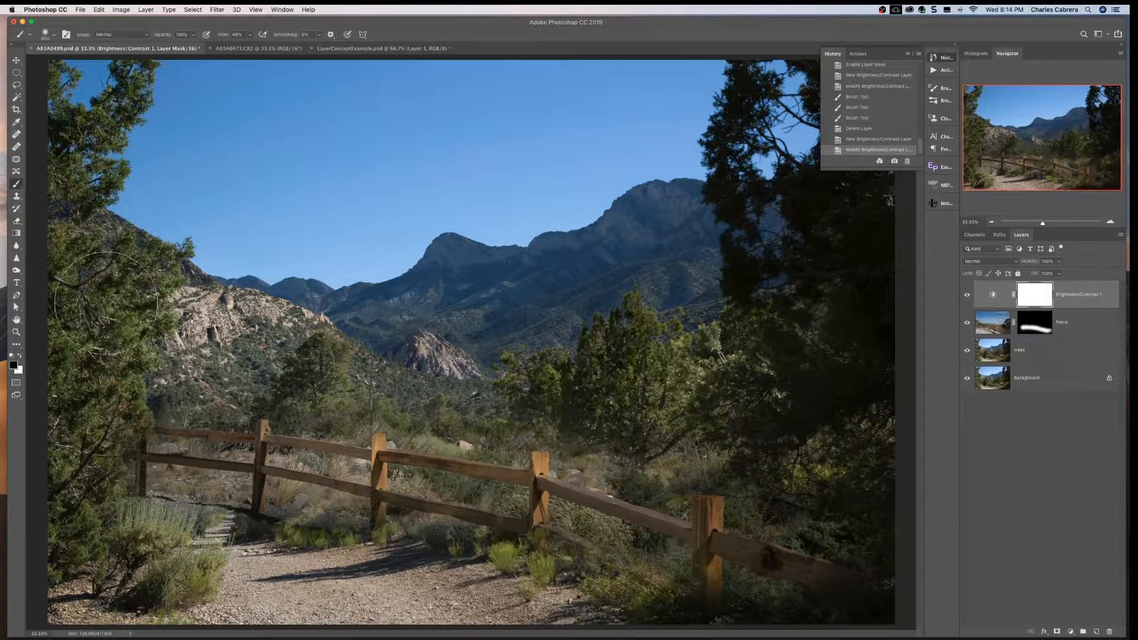
- Paint black on the Brightness/Contrast mask over the foreground, fence and trees so the darkening stays on the sky and mountains
{"action": "mouse_move", "coordinate": [124, 356]}
{"action": "left_mouse_down"}
{"action": "mouse_move", "coordinate": [110, 491]}
{"action": "mouse_move", "coordinate": [117, 567]}
{"action": "mouse_move", "coordinate": [242, 558]}
{"action": "mouse_move", "coordinate": [787, 571]}
{"action": "left_mouse_up"}
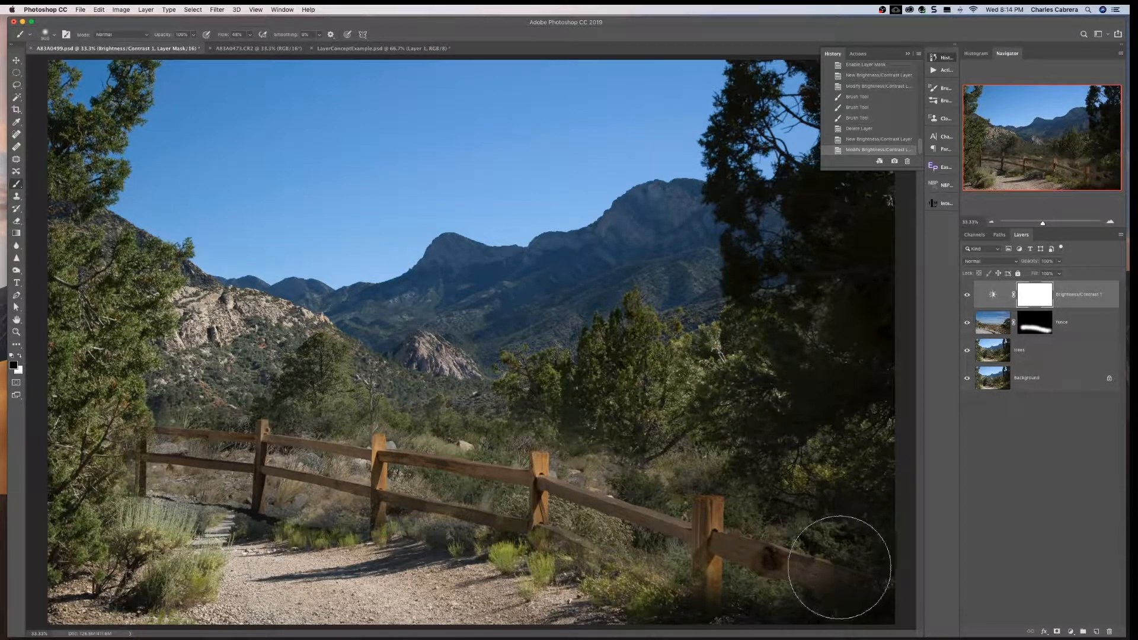
{"action": "mouse_move", "coordinate": [713, 558]}
{"action": "left_mouse_down"}
{"action": "mouse_move", "coordinate": [705, 533]}
{"action": "mouse_move", "coordinate": [847, 470]}
{"action": "mouse_move", "coordinate": [850, 418]}
{"action": "left_mouse_up"}
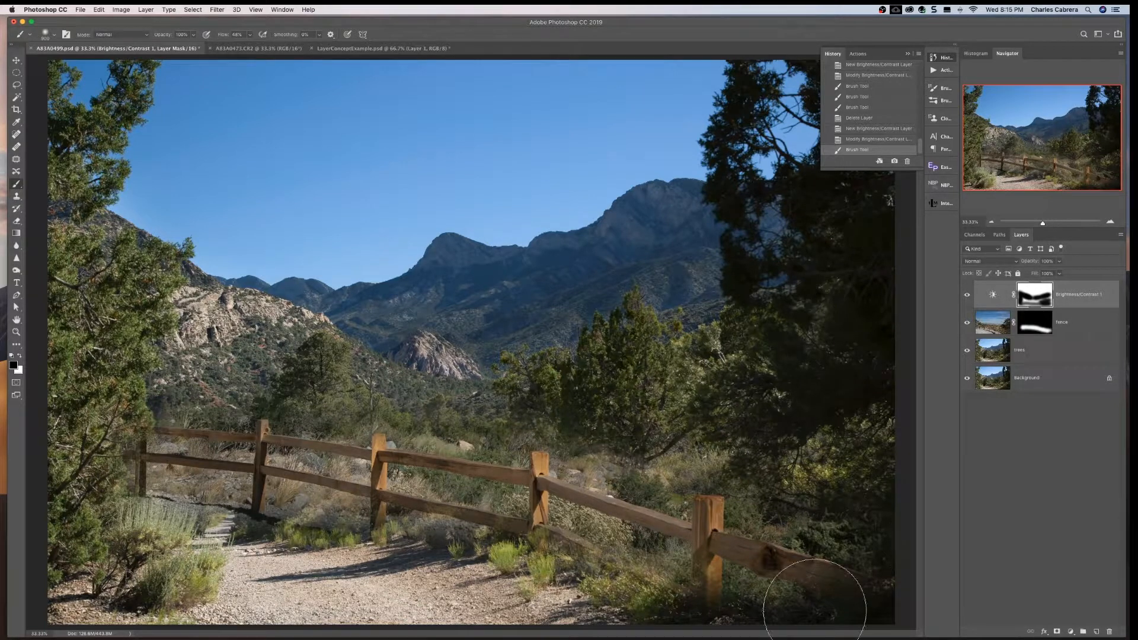
{"action": "mouse_move", "coordinate": [462, 524]}
{"action": "left_mouse_down"}
{"action": "mouse_move", "coordinate": [216, 433]}
{"action": "mouse_move", "coordinate": [221, 454]}
{"action": "left_mouse_up"}
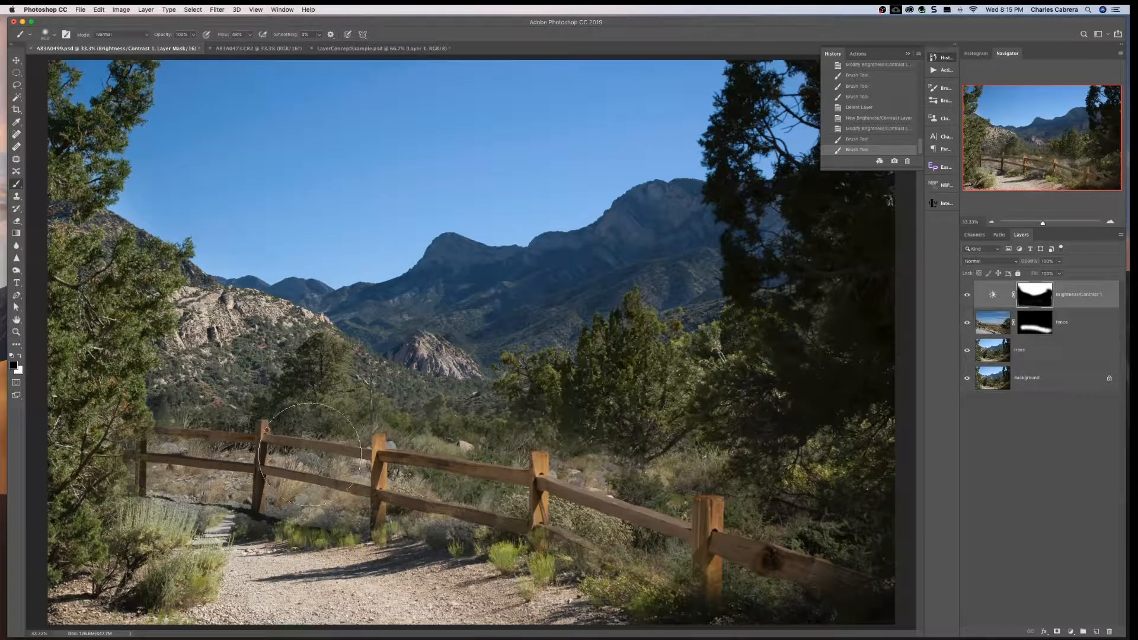
- Compare the image with and without the Brightness/Contrast adjustment by repeatedly toggling that layer's visibility
{"action": "left_click", "coordinate": [966, 297]}
{"action": "left_click", "coordinate": [965, 297]}
{"action": "left_click", "coordinate": [965, 297]}
{"action": "left_click", "coordinate": [965, 297]}
{"action": "left_click", "coordinate": [966, 297]}
{"action": "left_click", "coordinate": [965, 298]}
{"action": "left_click", "coordinate": [966, 298]}
{"action": "left_click", "coordinate": [967, 298]}
{"action": "left_click", "coordinate": [965, 299]}
{"action": "left_click", "coordinate": [966, 299]}
{"action": "left_click", "coordinate": [967, 300]}
{"action": "left_click", "coordinate": [967, 298]}
{"action": "left_click", "coordinate": [965, 295]}
{"action": "left_click", "coordinate": [966, 295]}
{"action": "left_click", "coordinate": [966, 297]}
{"action": "left_click", "coordinate": [965, 298]}
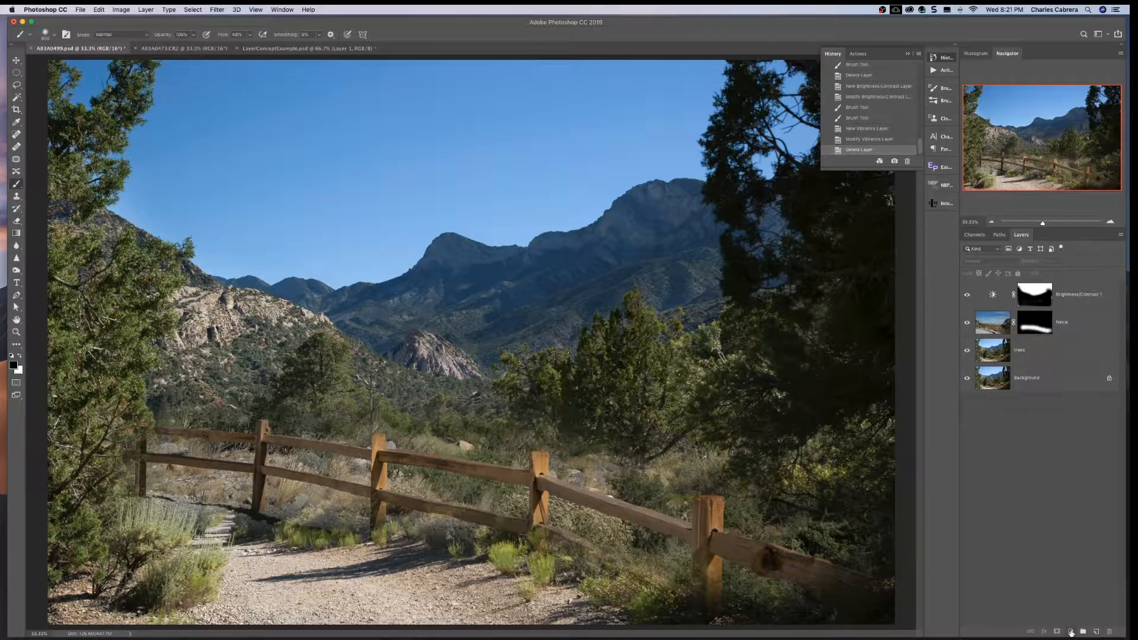
- Add a Vibrance adjustment layer at the top of the stack and raise its vibrance strongly, leaving saturation at 0
{"action": "left_click", "coordinate": [1070, 631]}
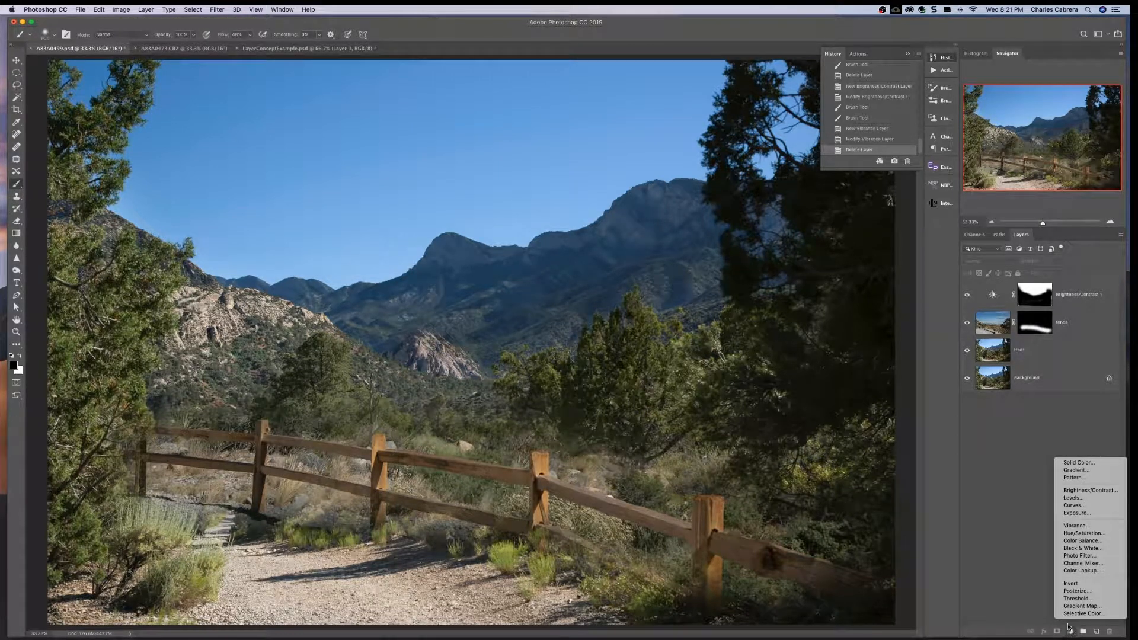
{"action": "left_click", "coordinate": [1070, 526]}
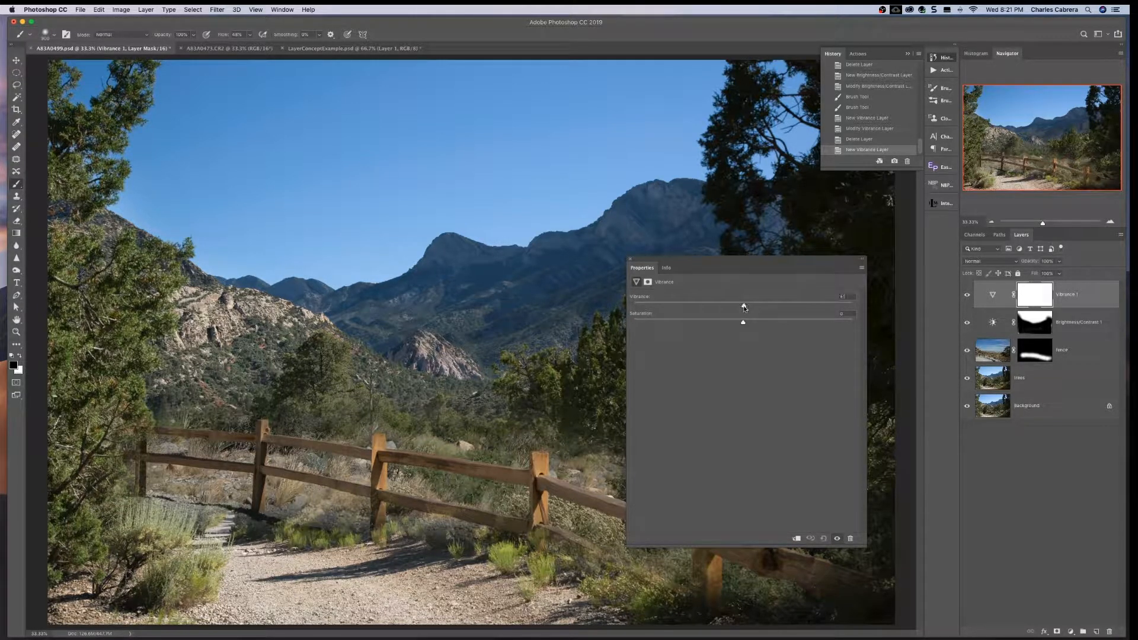
{"action": "left_click_drag", "start_coordinate": [745, 307], "coordinate": [812, 311]}
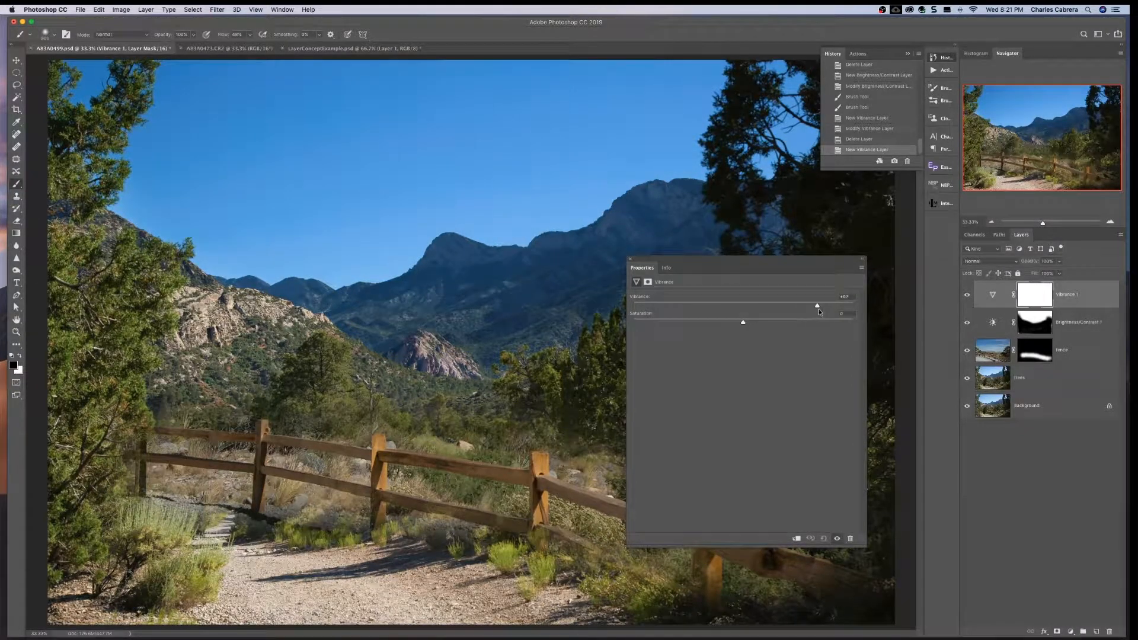
{"action": "mouse_move", "coordinate": [810, 309]}
{"action": "left_mouse_down"}
{"action": "mouse_move", "coordinate": [827, 308]}
{"action": "mouse_move", "coordinate": [797, 307]}
{"action": "mouse_move", "coordinate": [825, 308]}
{"action": "left_mouse_up"}
{"action": "left_click_drag", "start_coordinate": [828, 307], "coordinate": [828, 308]}
{"action": "left_click", "coordinate": [630, 259]}
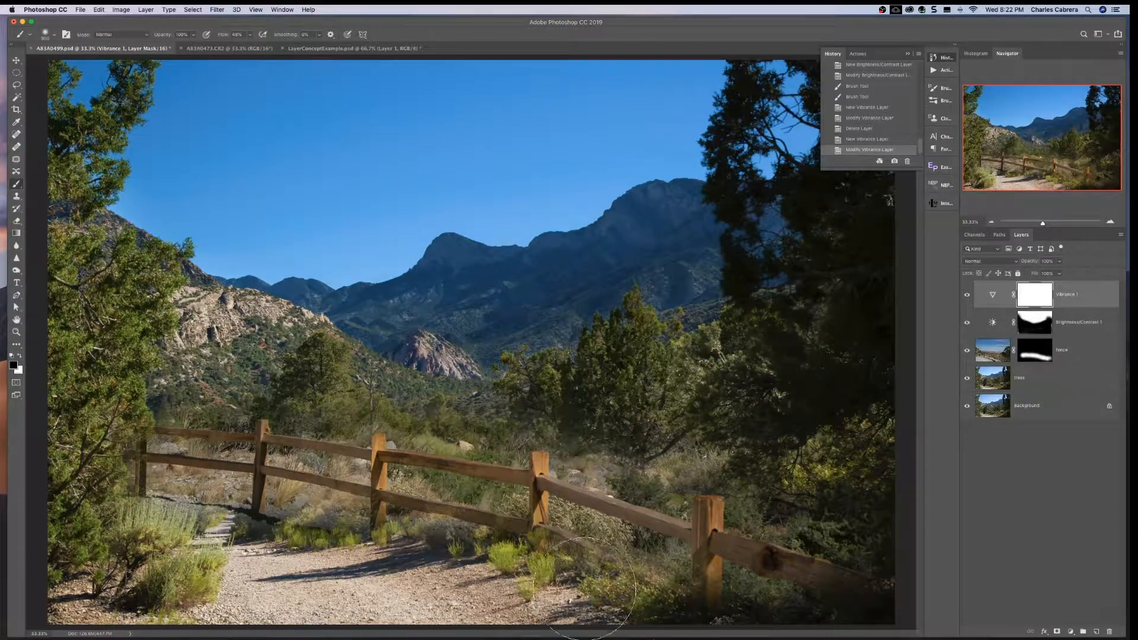
- Paint black on the Vibrance mask over the path, fence, bushes and trees to limit the effect to the sky and mountains
{"action": "left_click_drag", "start_coordinate": [536, 580], "coordinate": [294, 536]}
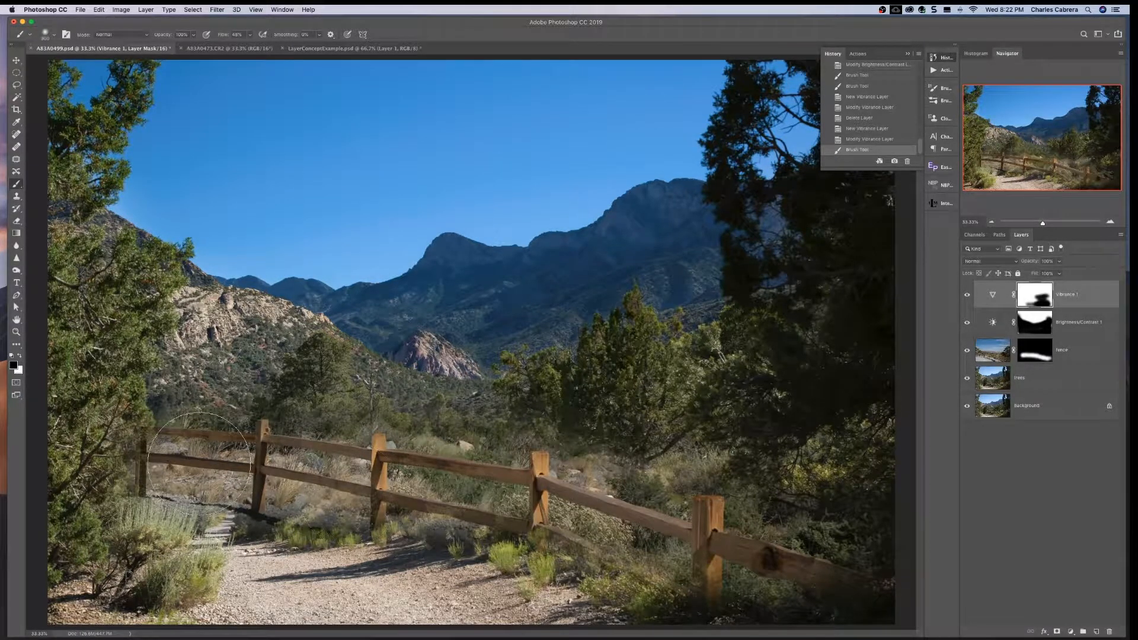
{"action": "left_click_drag", "start_coordinate": [122, 560], "coordinate": [123, 584]}
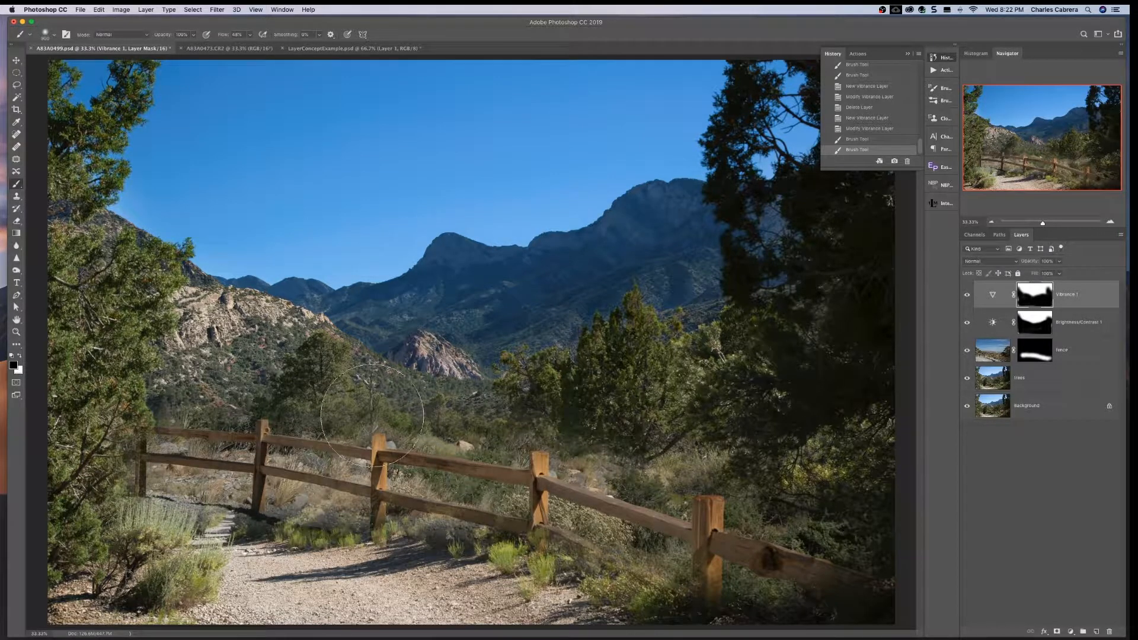
{"action": "mouse_move", "coordinate": [645, 411]}
{"action": "left_mouse_down"}
{"action": "mouse_move", "coordinate": [684, 365]}
{"action": "mouse_move", "coordinate": [680, 434]}
{"action": "mouse_move", "coordinate": [742, 376]}
{"action": "left_mouse_up"}
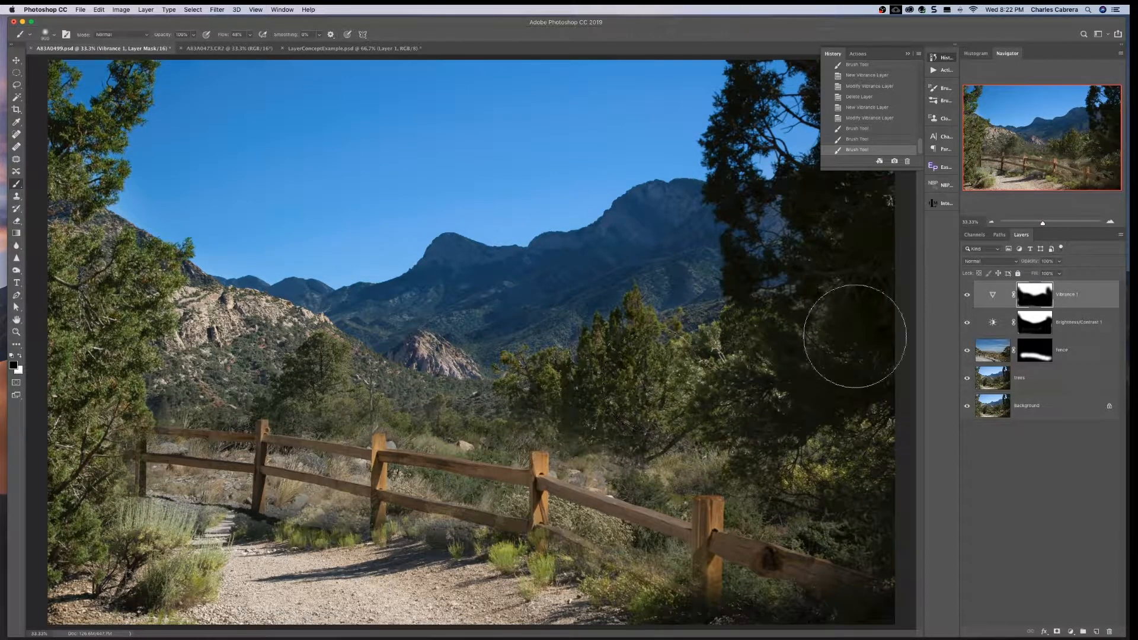
{"action": "mouse_move", "coordinate": [704, 490]}
{"action": "left_mouse_down"}
{"action": "mouse_move", "coordinate": [826, 460]}
{"action": "mouse_move", "coordinate": [830, 604]}
{"action": "mouse_move", "coordinate": [863, 598]}
{"action": "left_mouse_up"}
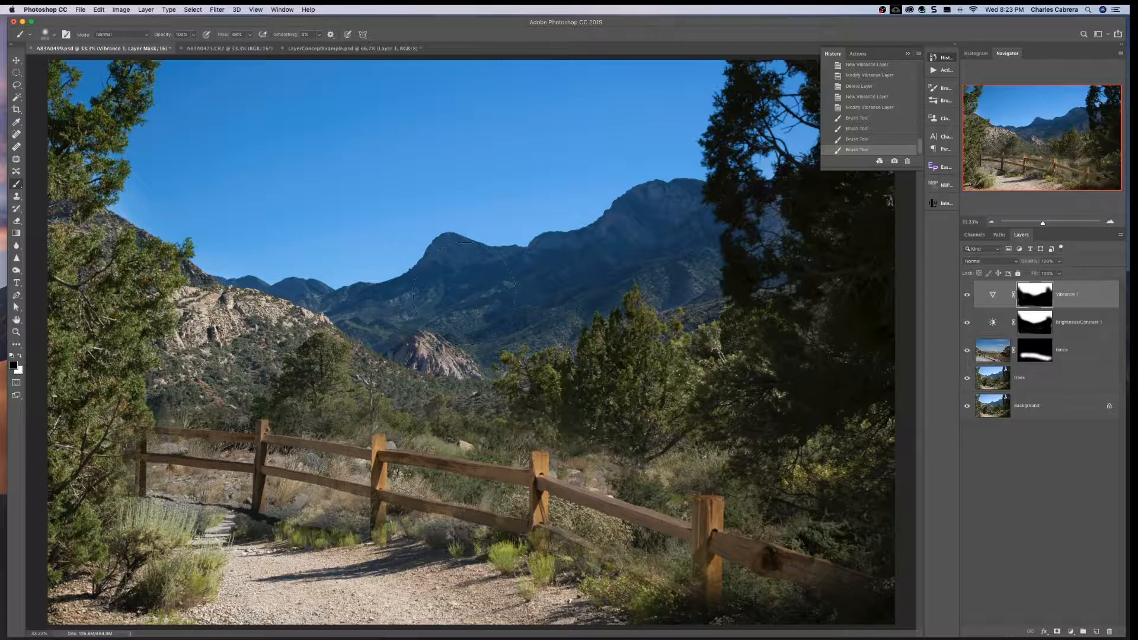
{"action": "mouse_move", "coordinate": [88, 379]}
{"action": "left_mouse_down"}
{"action": "mouse_move", "coordinate": [70, 505]}
{"action": "mouse_move", "coordinate": [85, 524]}
{"action": "left_mouse_up"}
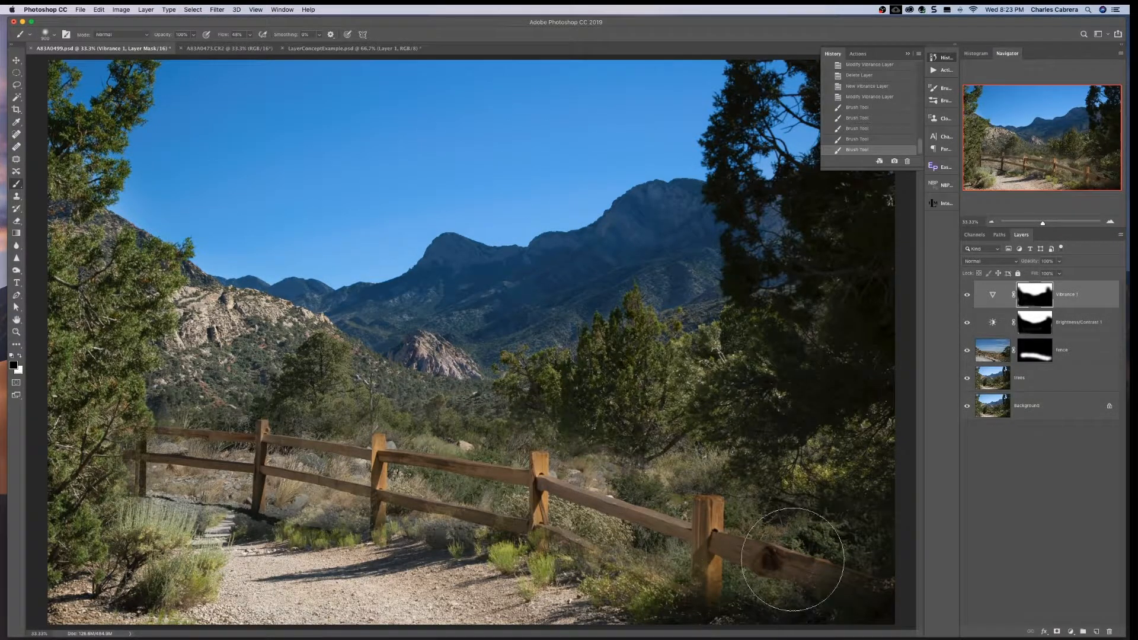
{"action": "mouse_move", "coordinate": [812, 348]}
{"action": "left_mouse_down"}
{"action": "mouse_move", "coordinate": [795, 297]}
{"action": "mouse_move", "coordinate": [845, 257]}
{"action": "left_mouse_up"}
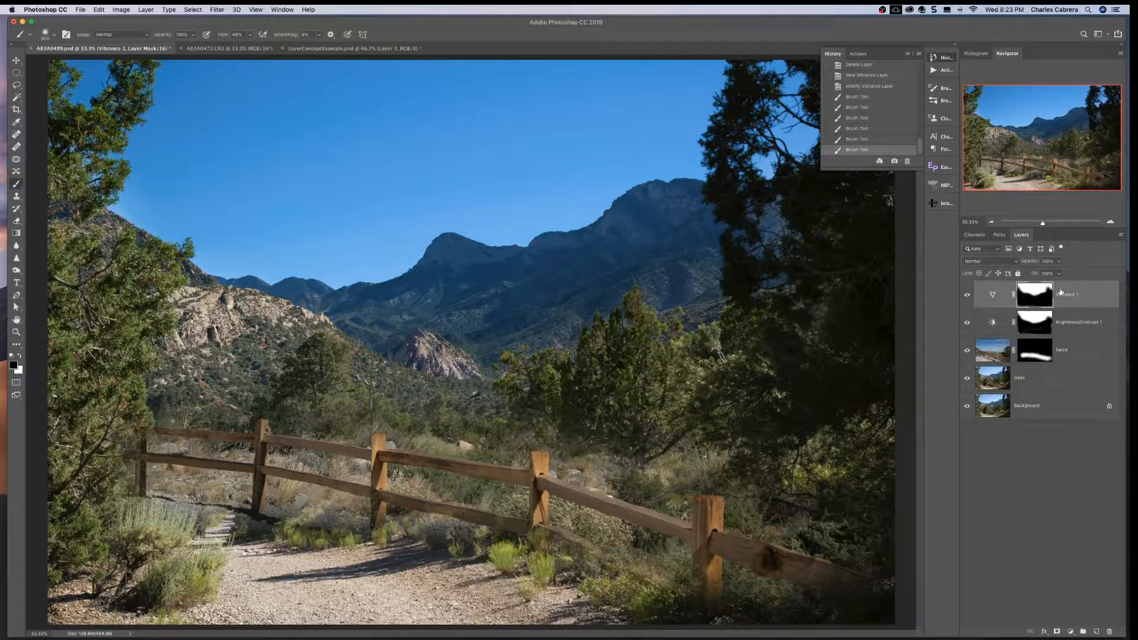
- Compare the image with and without the Vibrance adjustment by repeatedly toggling that layer's visibility
{"action": "left_click", "coordinate": [966, 296]}
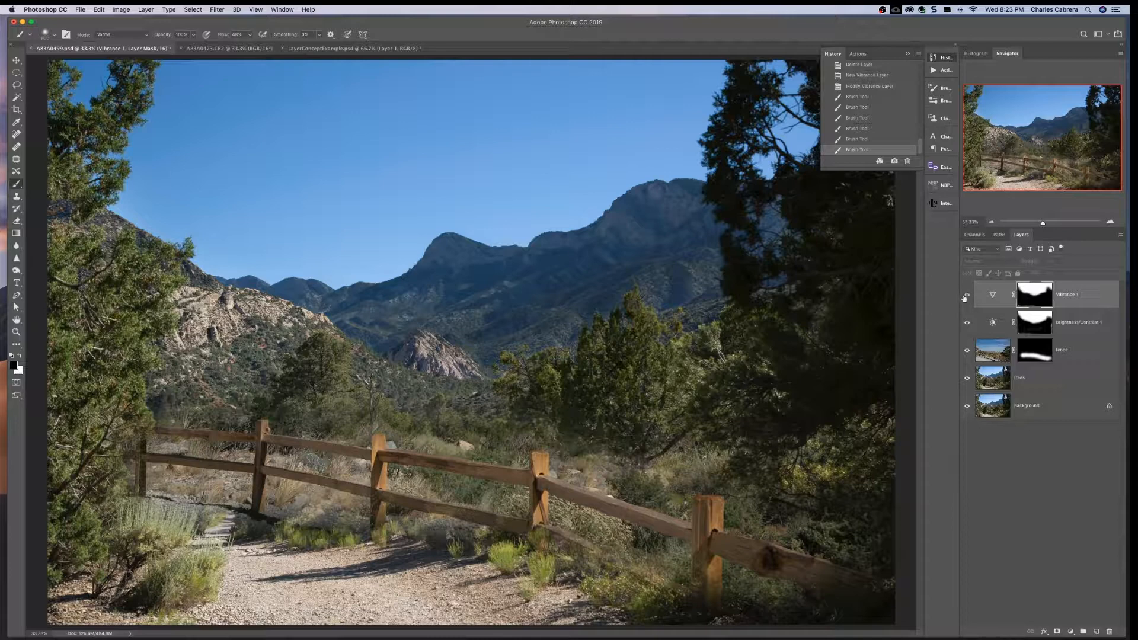
{"action": "left_click", "coordinate": [966, 296]}
{"action": "left_click", "coordinate": [965, 296]}
{"action": "left_click", "coordinate": [964, 296]}
{"action": "left_click", "coordinate": [964, 297]}
{"action": "left_click", "coordinate": [966, 295]}
{"action": "left_click", "coordinate": [966, 297]}
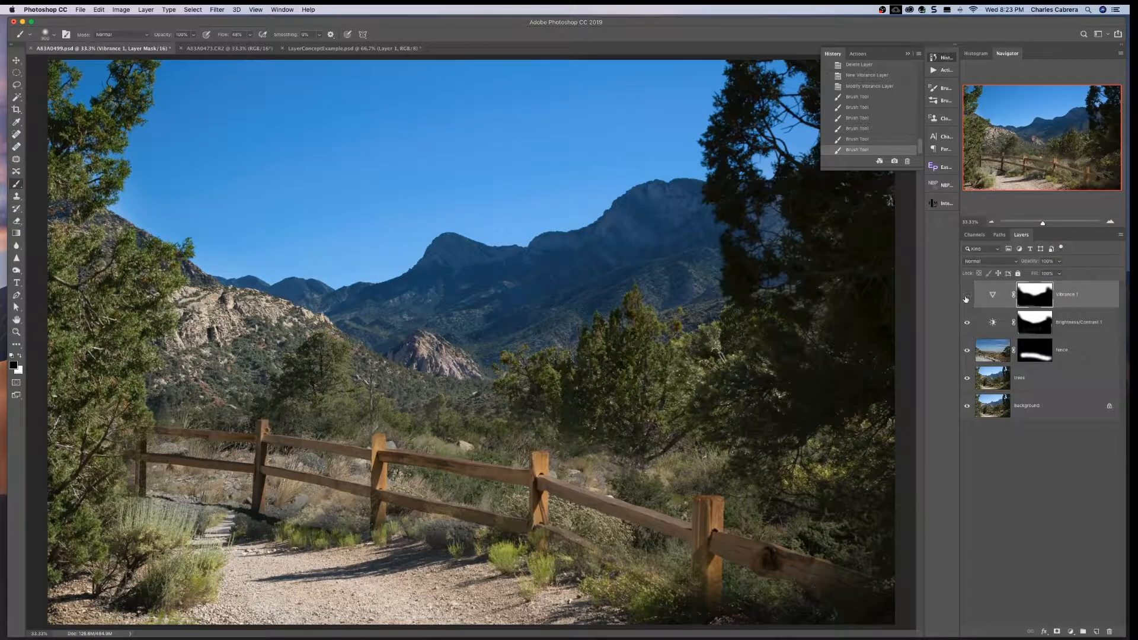
{"action": "left_click", "coordinate": [966, 296]}
{"action": "left_click", "coordinate": [967, 296]}
{"action": "left_click", "coordinate": [966, 297]}
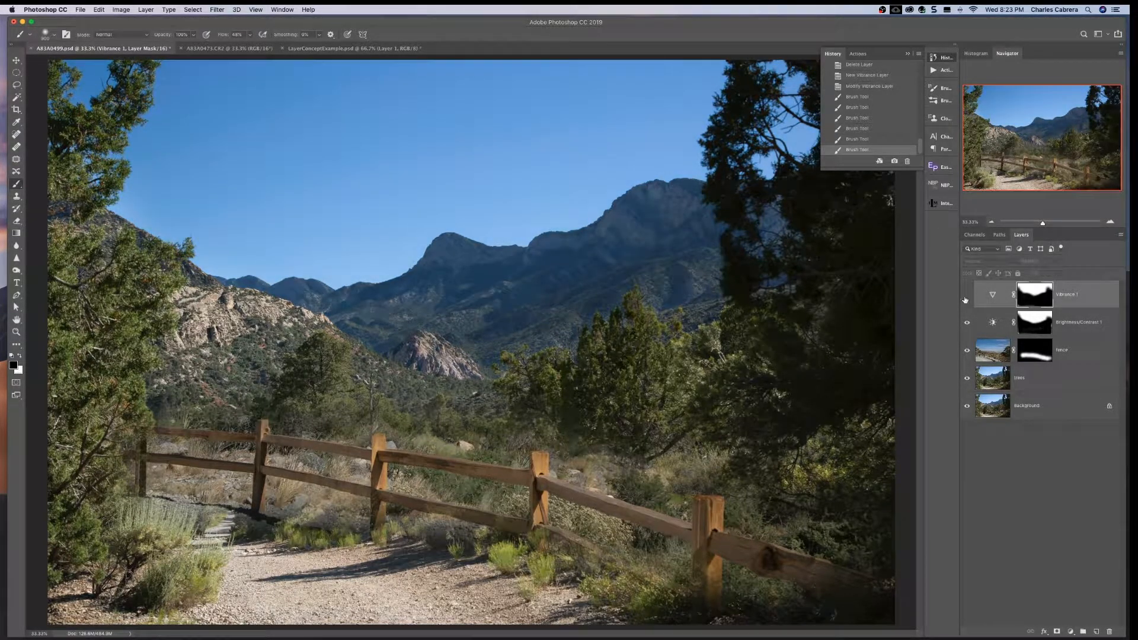
{"action": "left_click", "coordinate": [967, 296]}
{"action": "left_click", "coordinate": [969, 297]}
{"action": "left_click", "coordinate": [967, 295]}
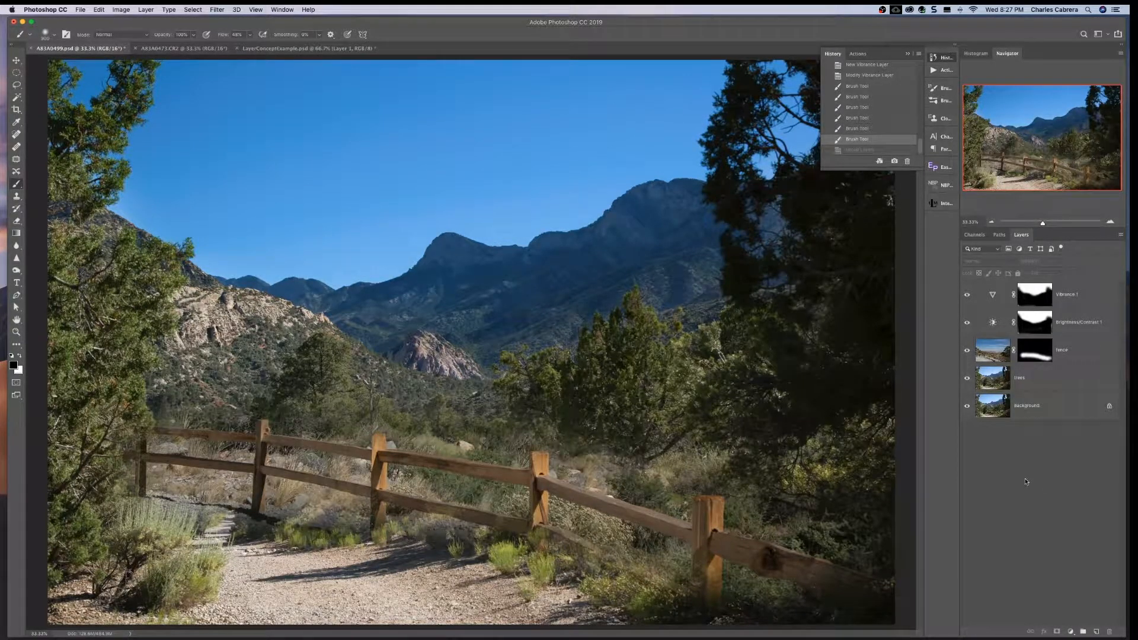
- Try varying the opacity of the Vibrance adjustment layer, finishing at 100%
{"action": "left_click", "coordinate": [1097, 298]}
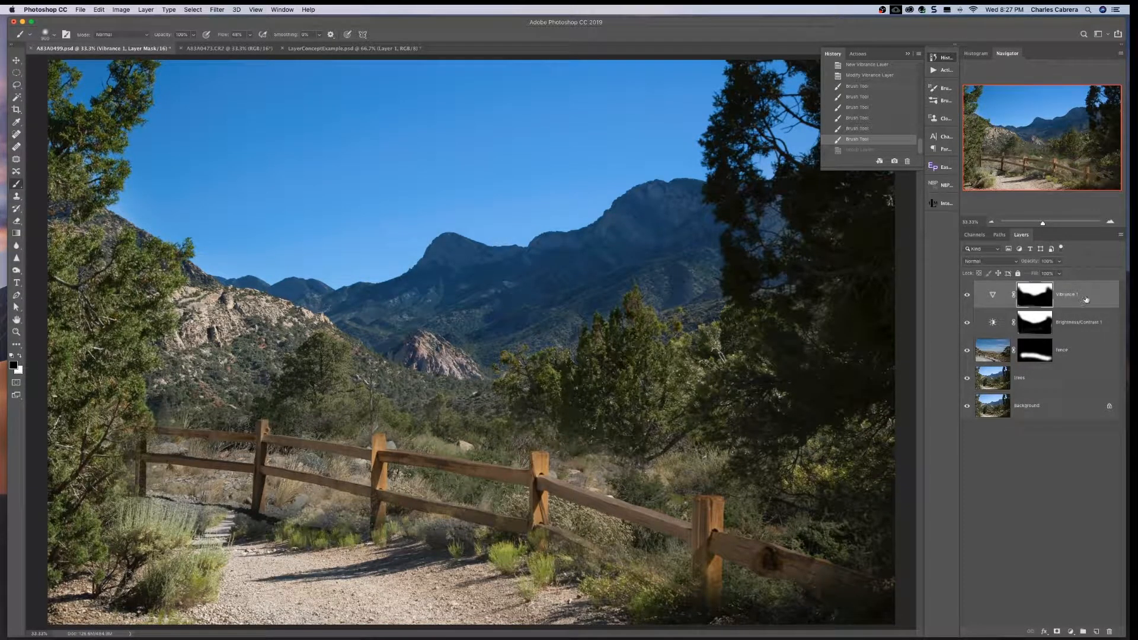
{"action": "key", "text": "super+2"}
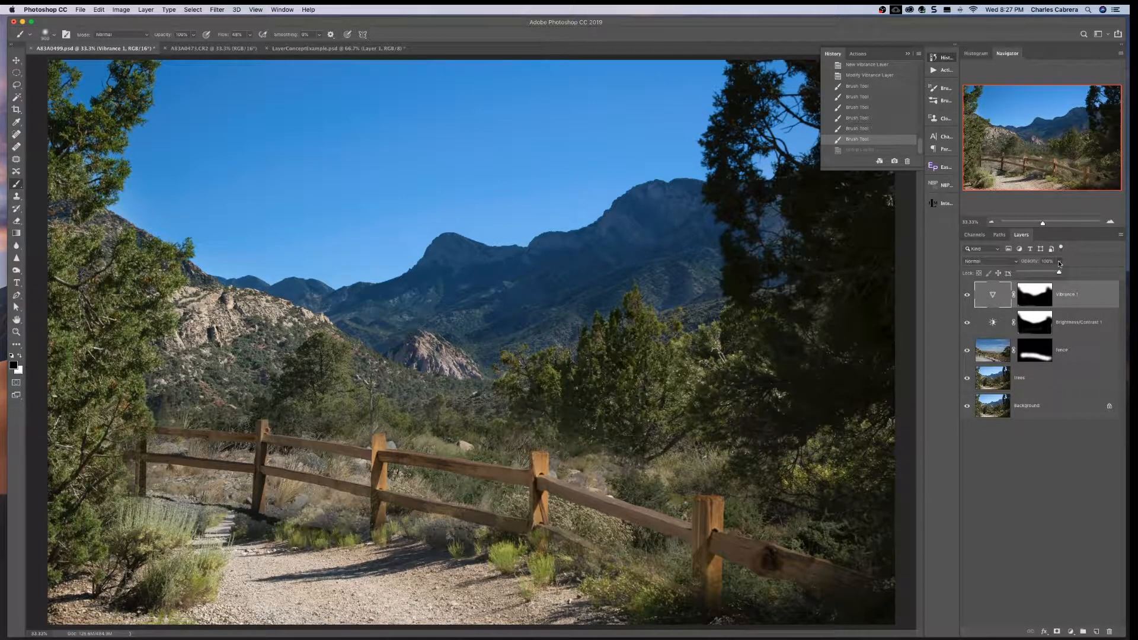
{"action": "mouse_move", "coordinate": [1058, 272]}
{"action": "left_mouse_down"}
{"action": "mouse_move", "coordinate": [1033, 274]}
{"action": "mouse_move", "coordinate": [1079, 273]}
{"action": "left_mouse_up"}
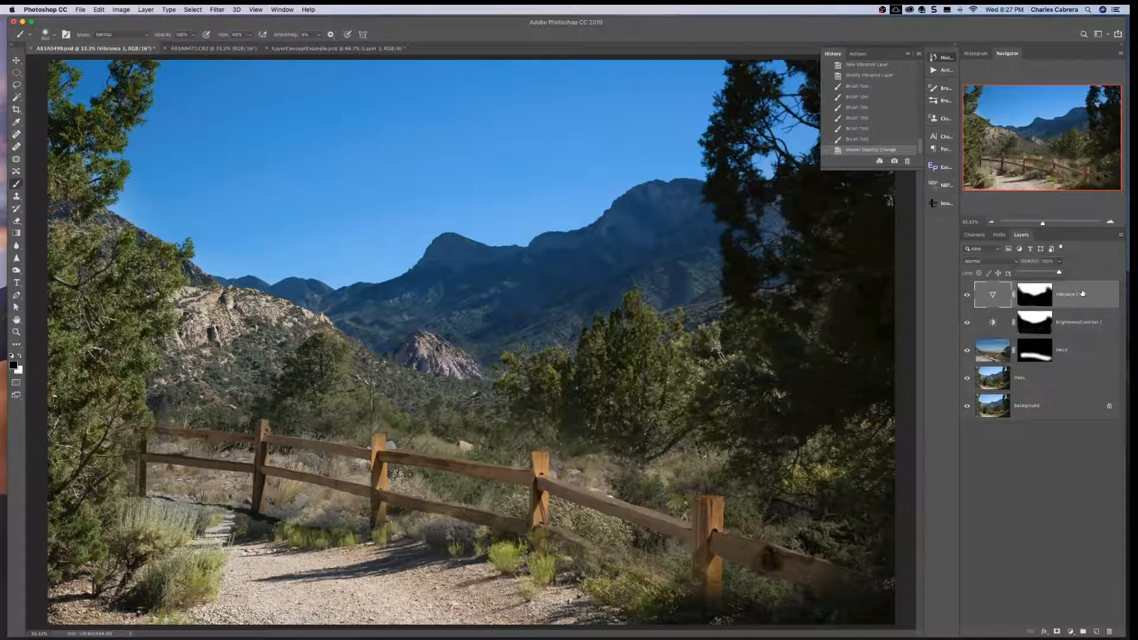
- Group the Vibrance and Brightness/Contrast adjustment layers together and name the group Adjustments
{"action": "left_click", "coordinate": [1082, 337]}
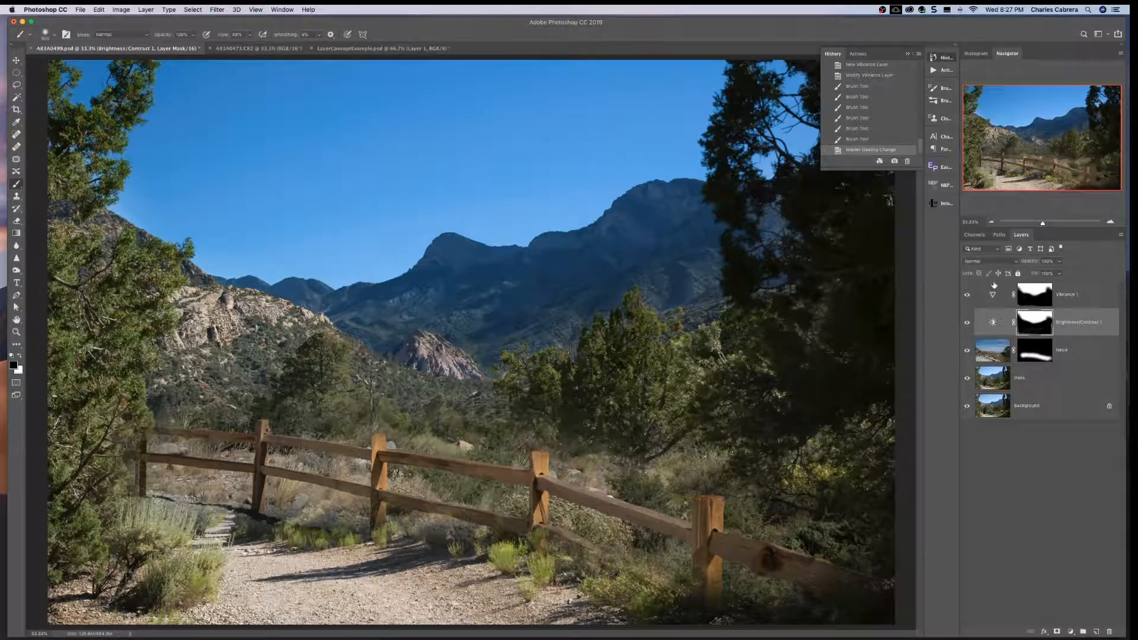
{"action": "left_click", "coordinate": [1080, 296]}
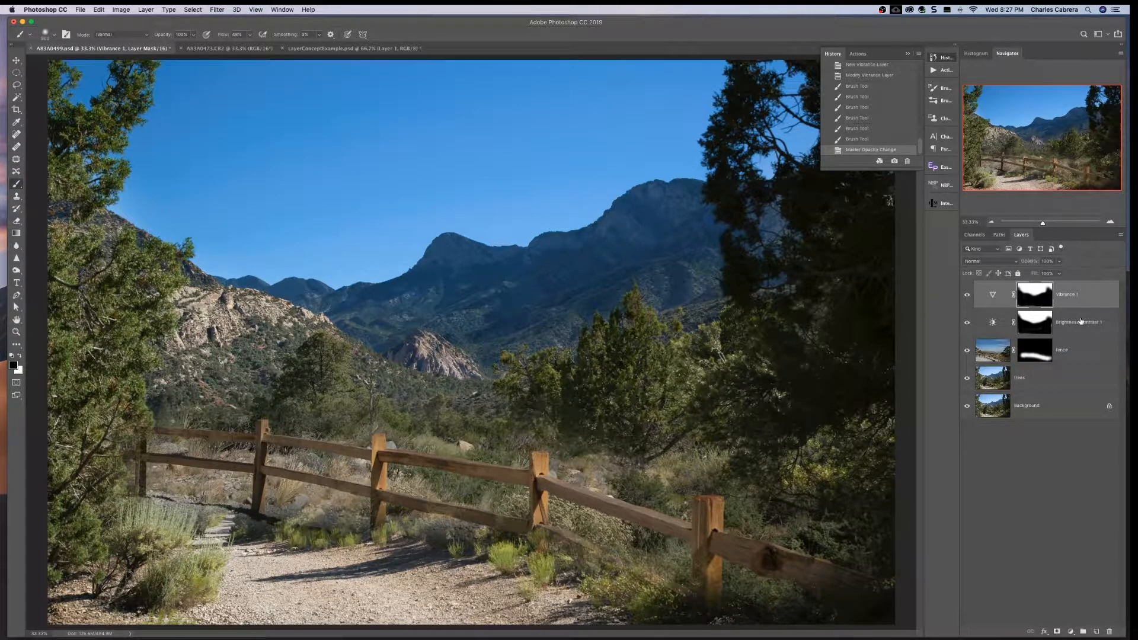
{"action": "left_click", "coordinate": [1081, 321]}
{"action": "left_click", "coordinate": [1097, 292]}
{"action": "left_click", "coordinate": [1086, 326], "text": "shift"}
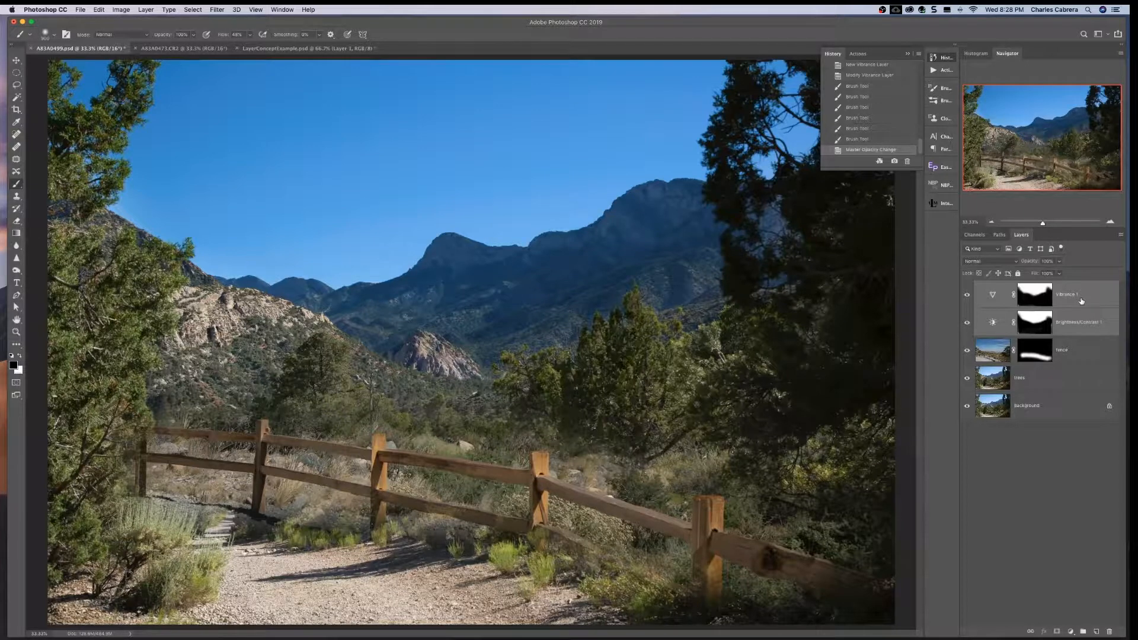
{"action": "key", "text": "super+g"}
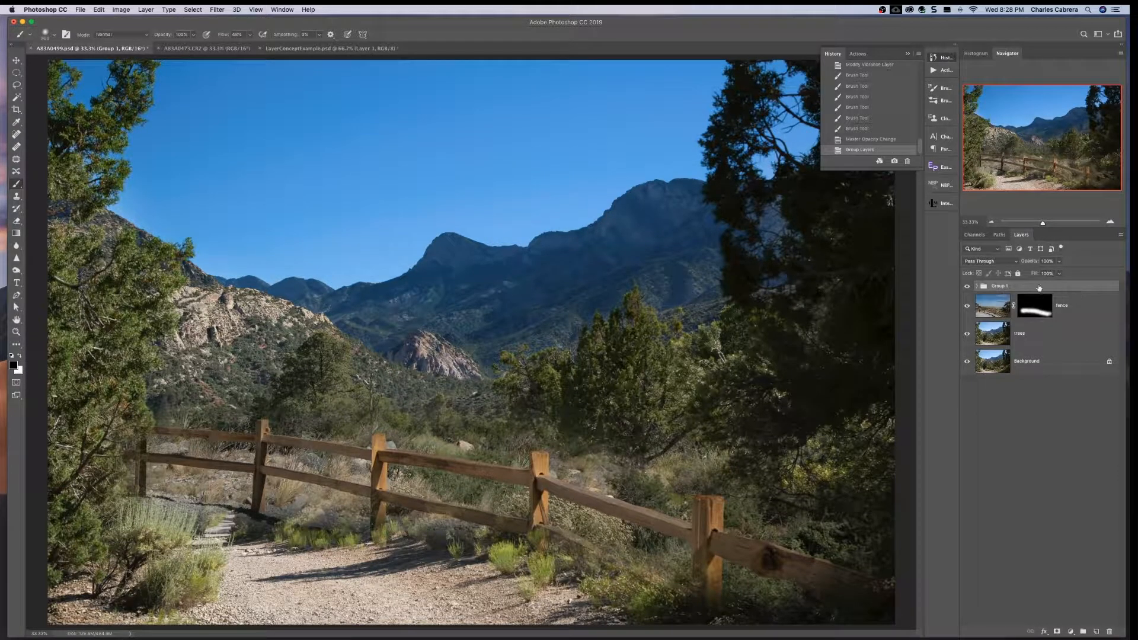
{"action": "double_click", "coordinate": [1003, 286]}
{"action": "type", "text": "Adjustments"}
{"action": "left_click", "coordinate": [1041, 289]}
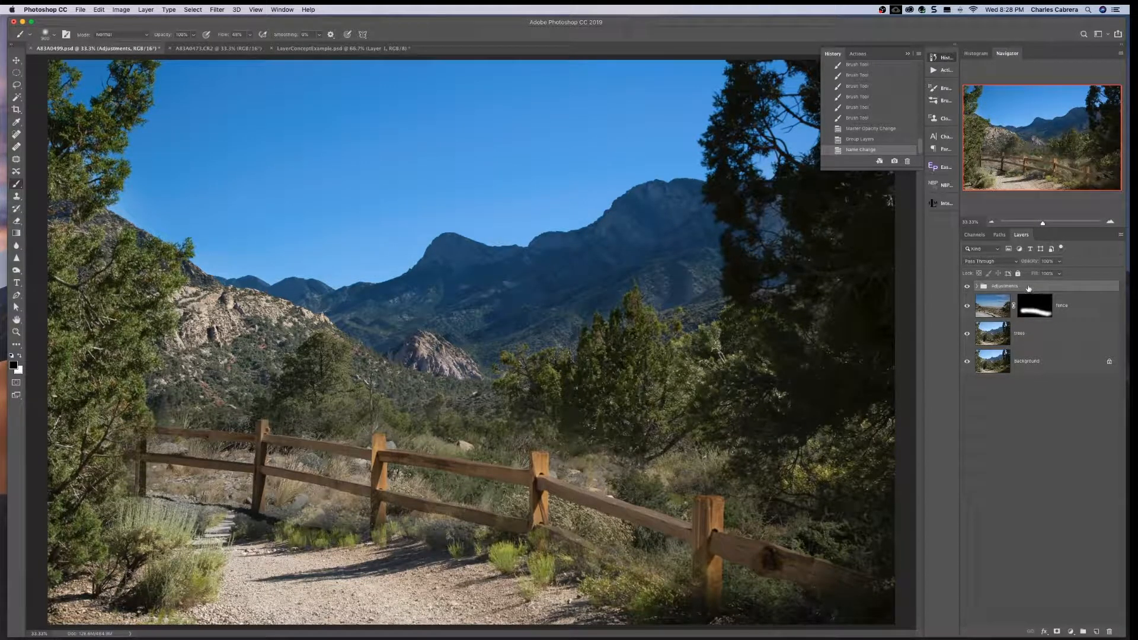
- Expand the Adjustments group and reduce the whole group's opacity to about 62%
{"action": "left_click", "coordinate": [976, 286]}
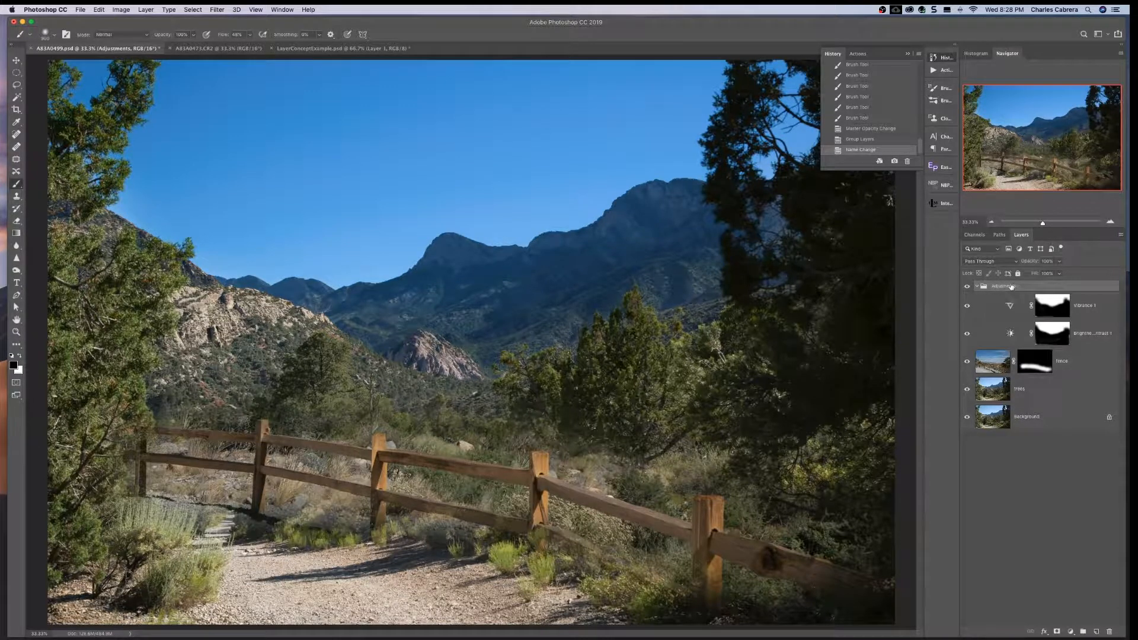
{"action": "left_click", "coordinate": [1059, 262]}
{"action": "left_click_drag", "start_coordinate": [1059, 273], "coordinate": [1044, 274]}
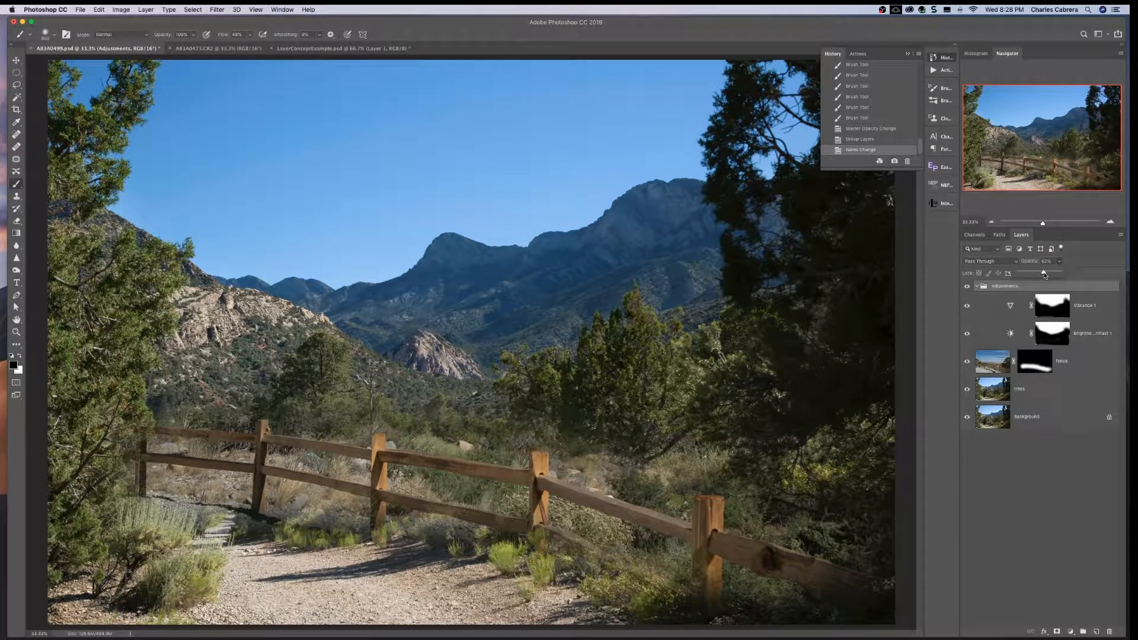